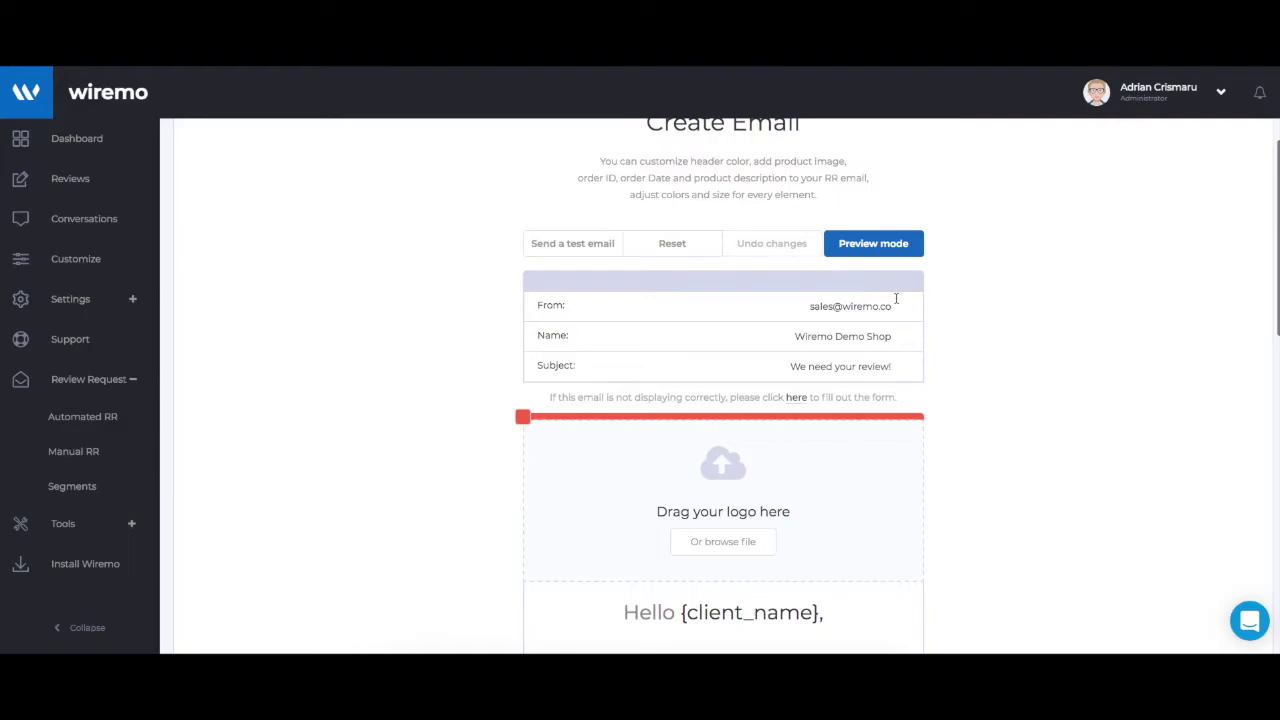
Open the sender name and subject for editing, and remove the extra exclamation mark so the subject reads "We need your review!"
{"action": "left_click", "coordinate": [872, 340]}
{"action": "left_click", "coordinate": [880, 370]}
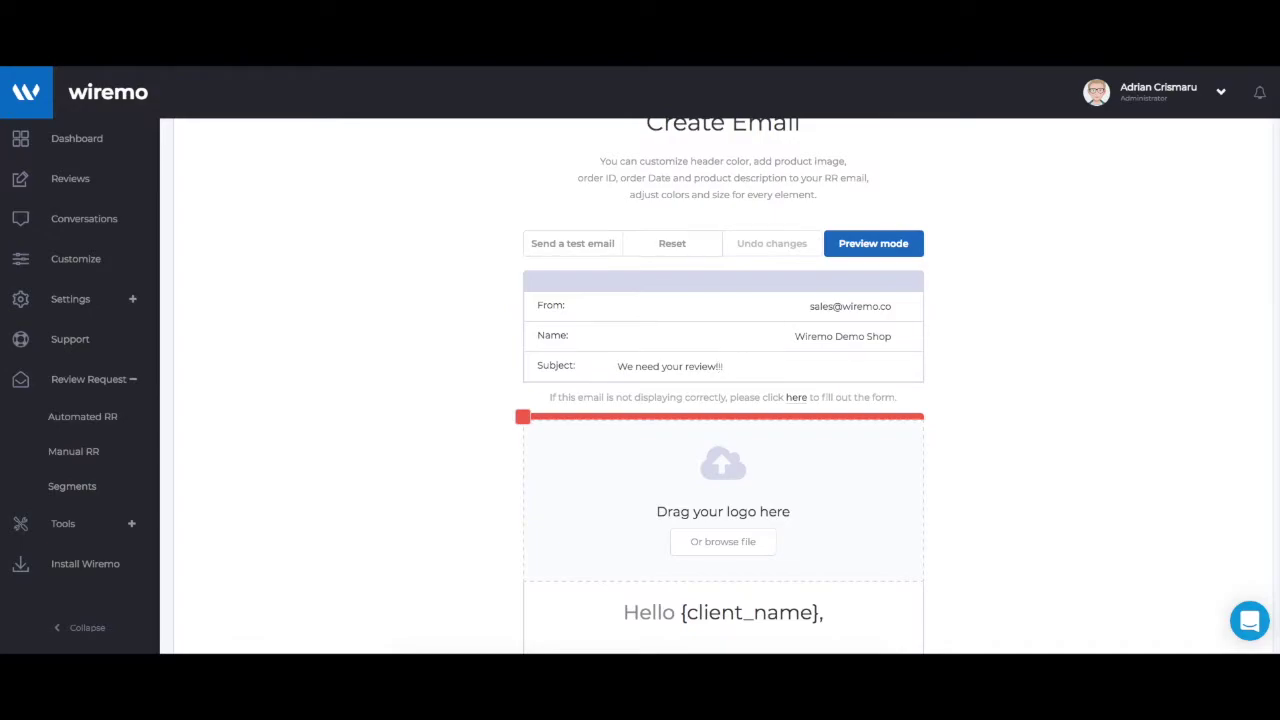
{"action": "key", "text": "BackSpace"}
Upload the PNG image from the AAAA folder as the email's logo and enlarge it slightly
{"action": "left_click", "coordinate": [718, 541]}
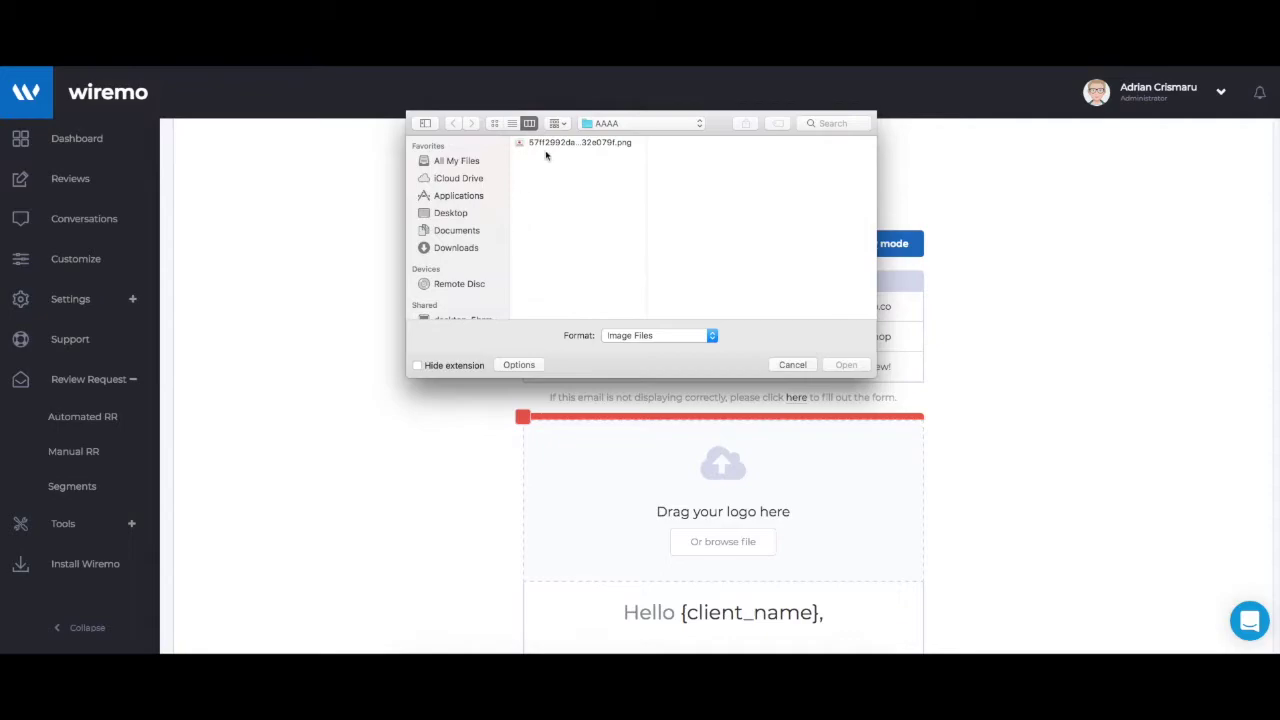
{"action": "double_click", "coordinate": [549, 143]}
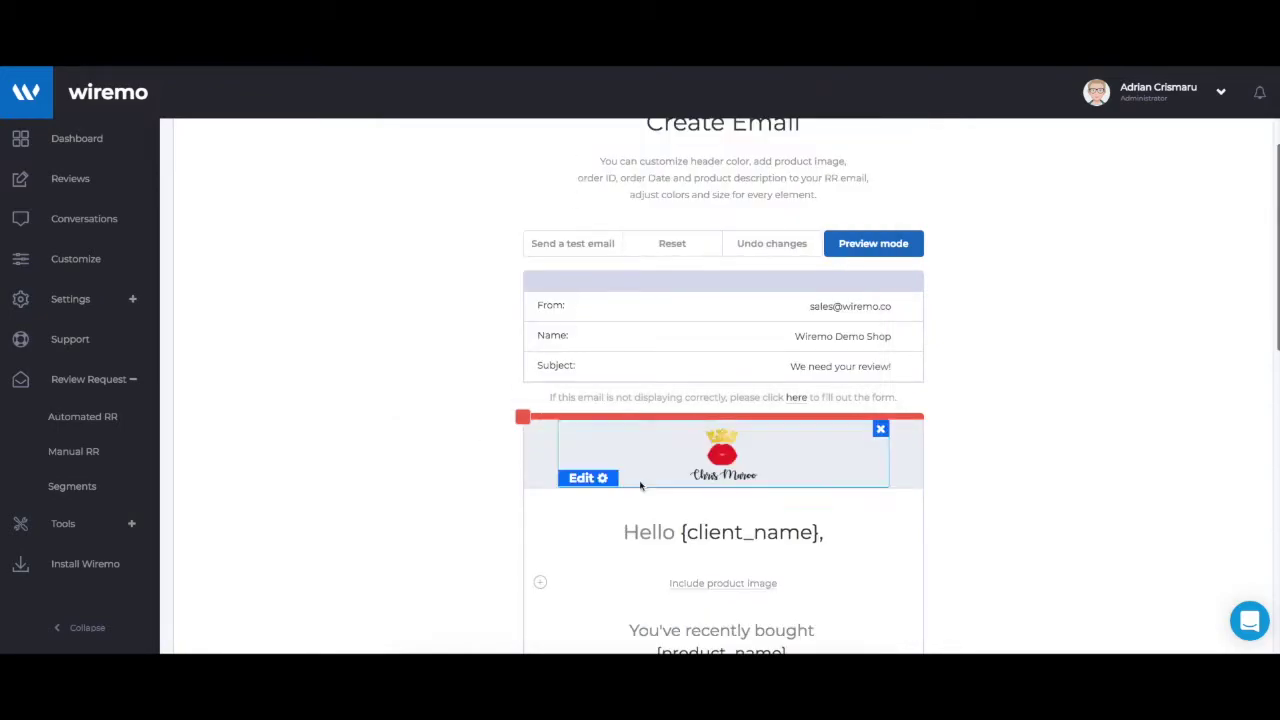
{"action": "scroll", "coordinate": [640, 486], "scroll_direction": "down", "scroll_amount": 2}
{"action": "left_click", "coordinate": [584, 366]}
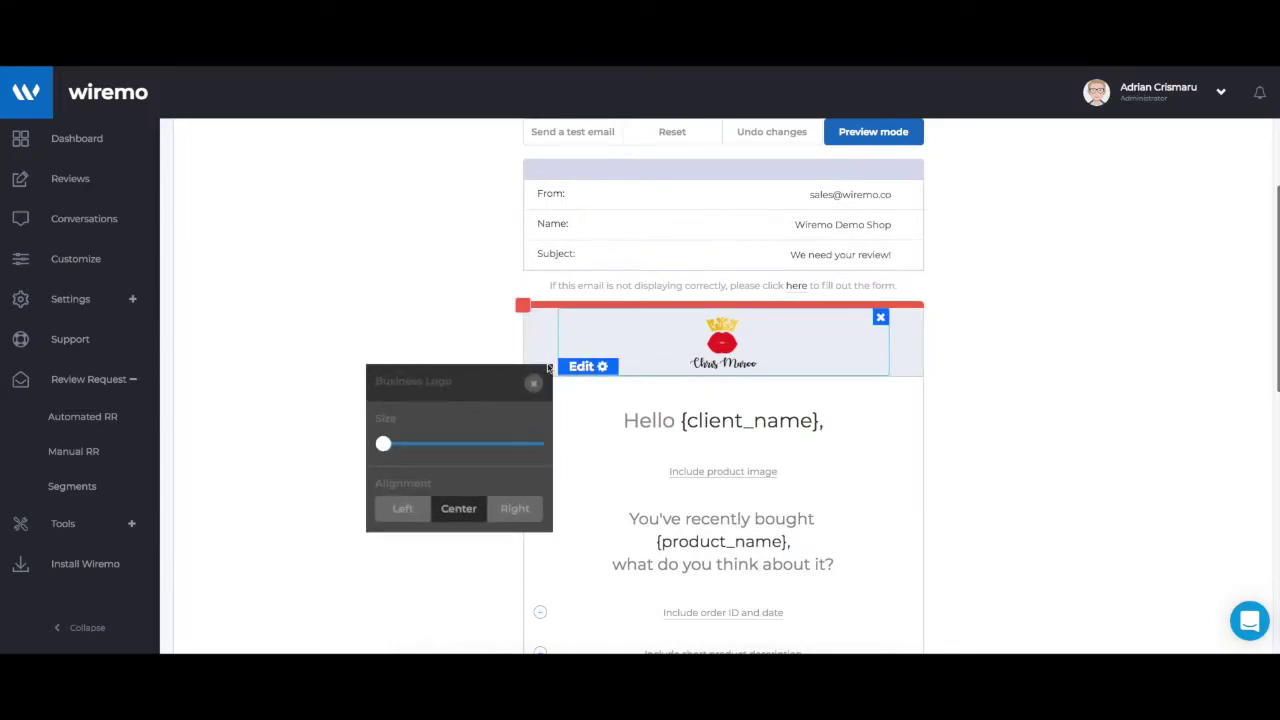
{"action": "left_click_drag", "start_coordinate": [388, 447], "coordinate": [451, 443]}
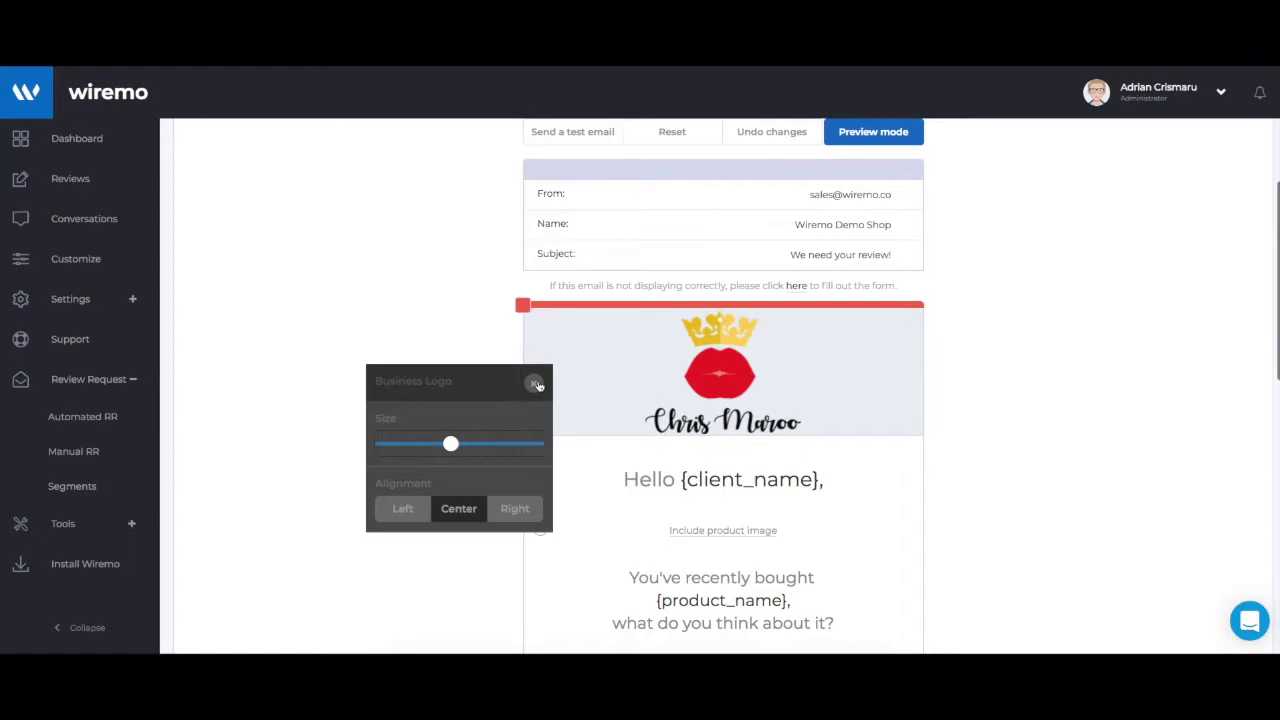
{"action": "left_click", "coordinate": [392, 447]}
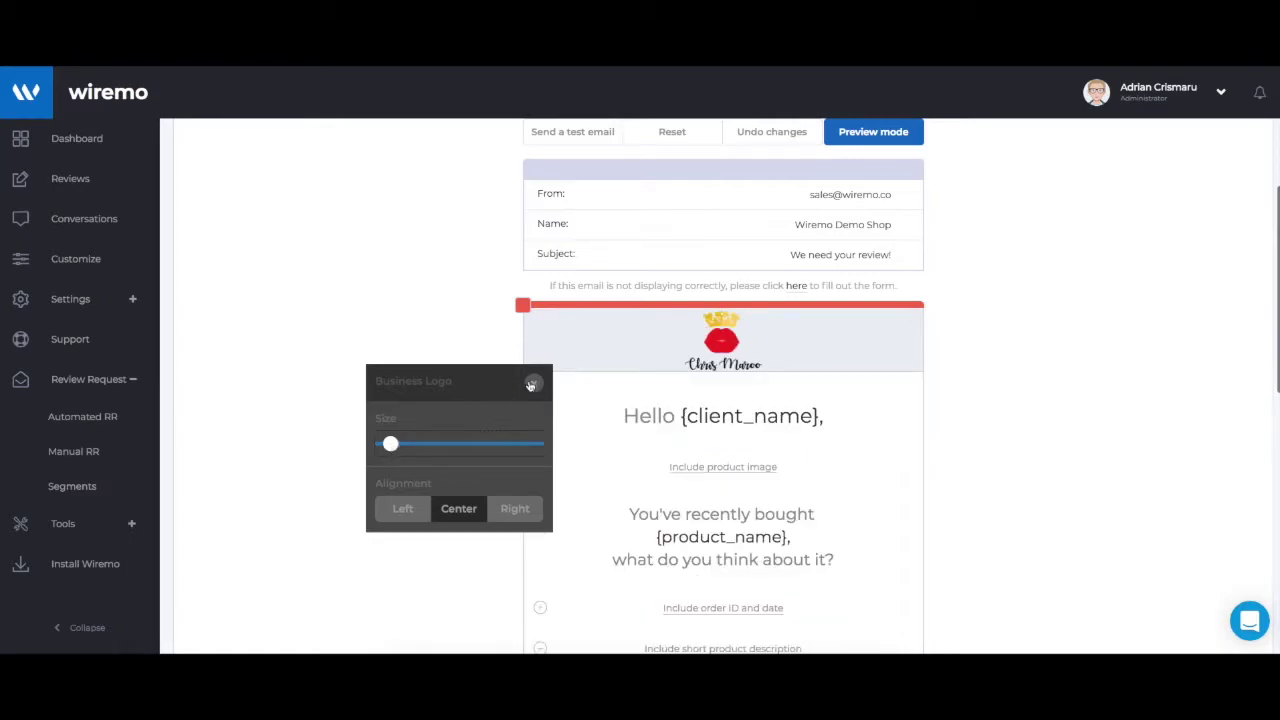
{"action": "left_click", "coordinate": [533, 383]}
Open the greeting line for editing, select its text and look through the attributes that can be inserted
{"action": "left_click", "coordinate": [651, 420]}
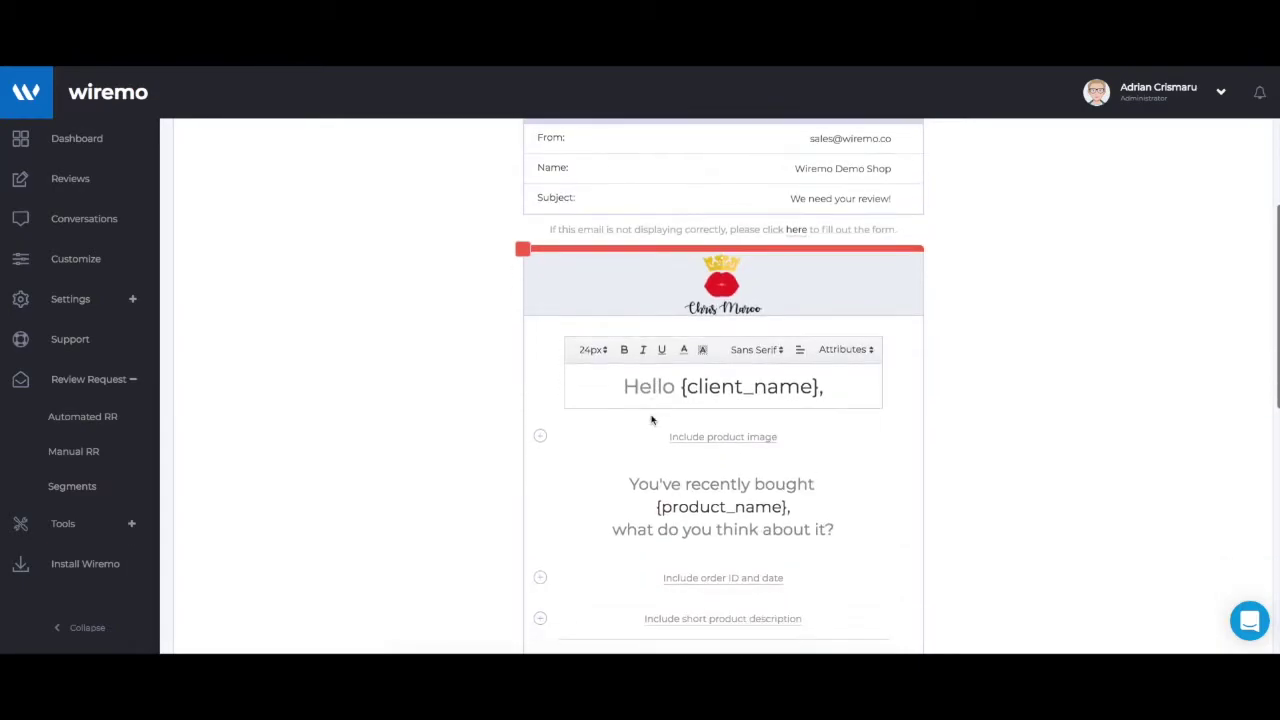
{"action": "left_click_drag", "start_coordinate": [624, 386], "coordinate": [849, 380]}
{"action": "left_click", "coordinate": [844, 380]}
{"action": "left_click", "coordinate": [843, 349]}
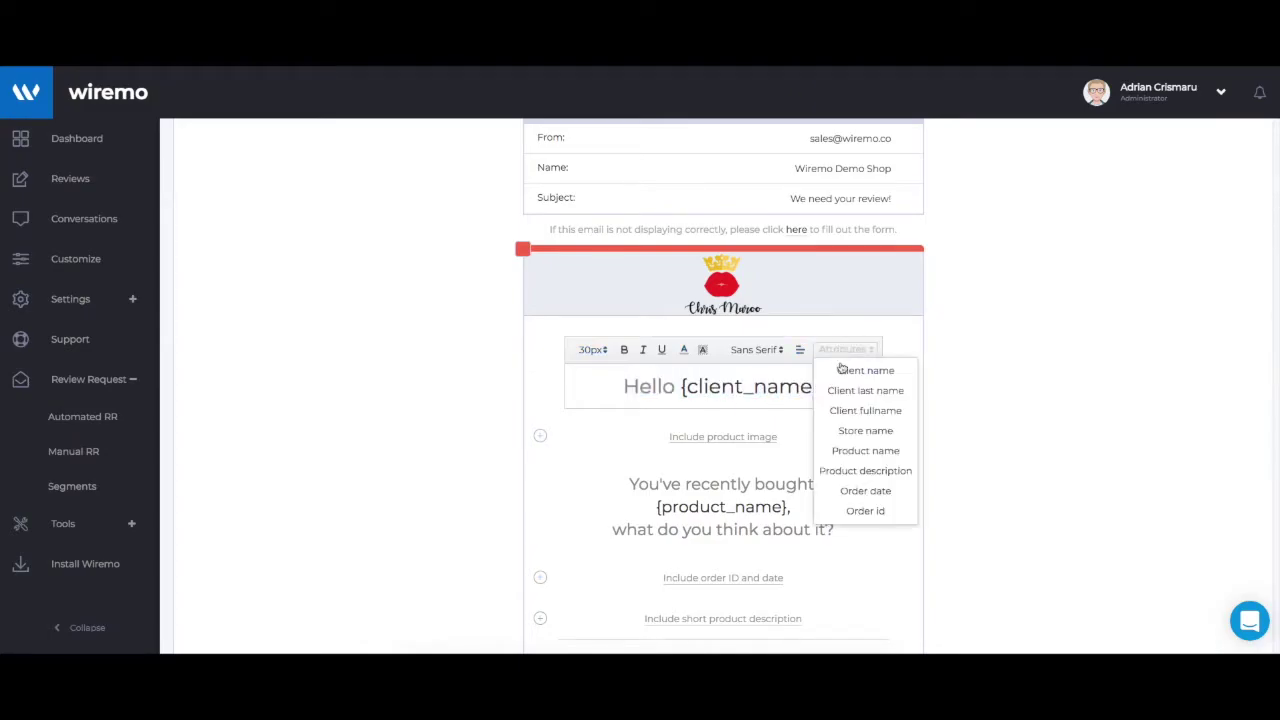
{"action": "left_click", "coordinate": [751, 398]}
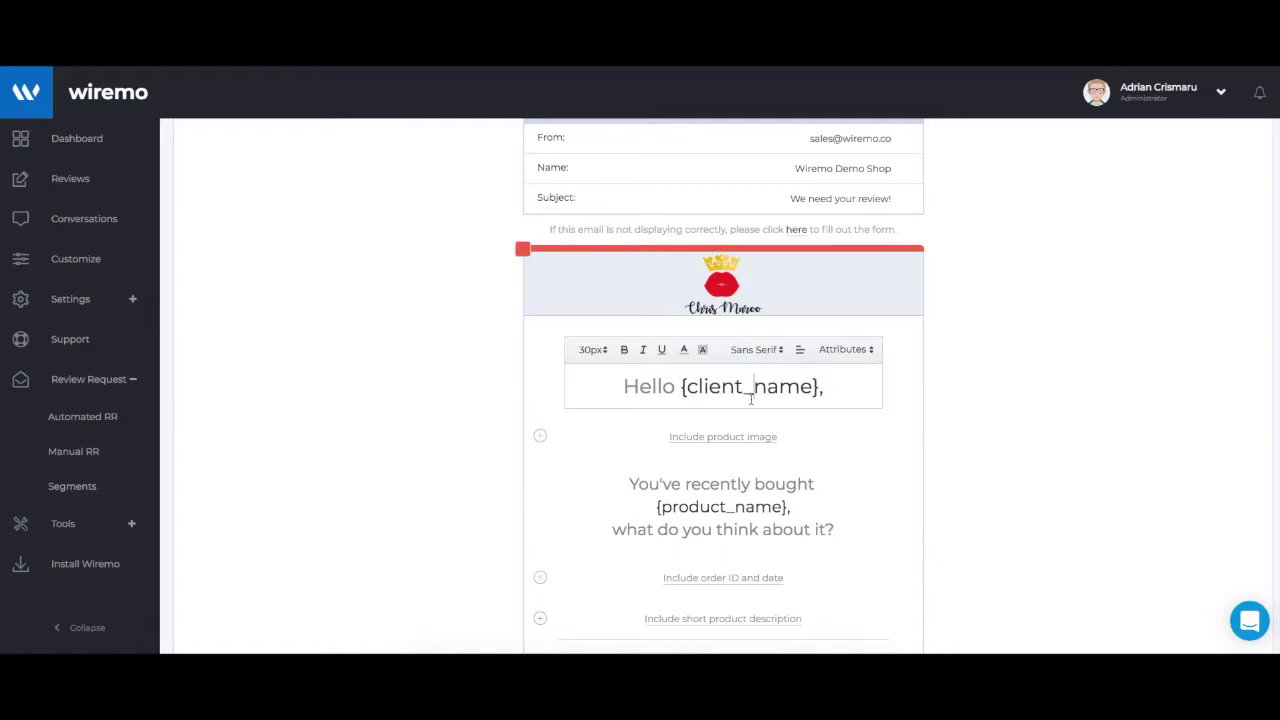
{"action": "left_click", "coordinate": [575, 426]}
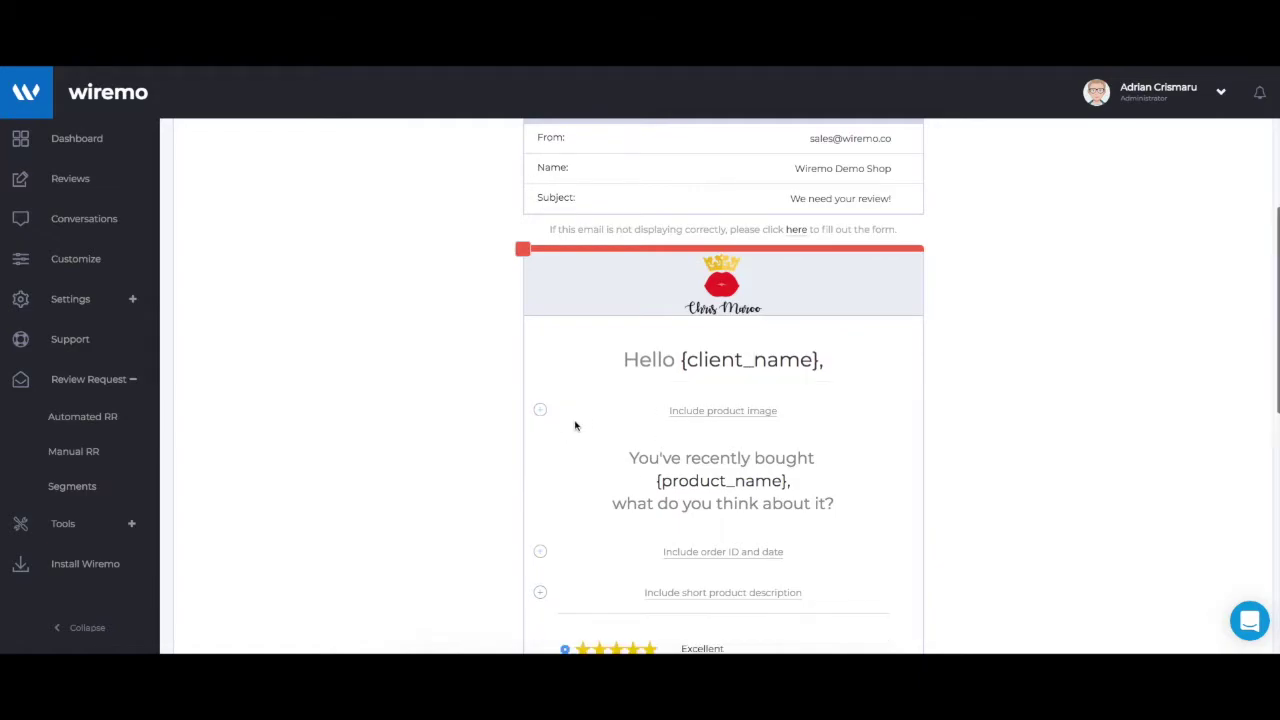
Include the product image in the email, enlarge it slightly and keep it center-aligned after trying the other alignments
{"action": "left_click", "coordinate": [698, 420]}
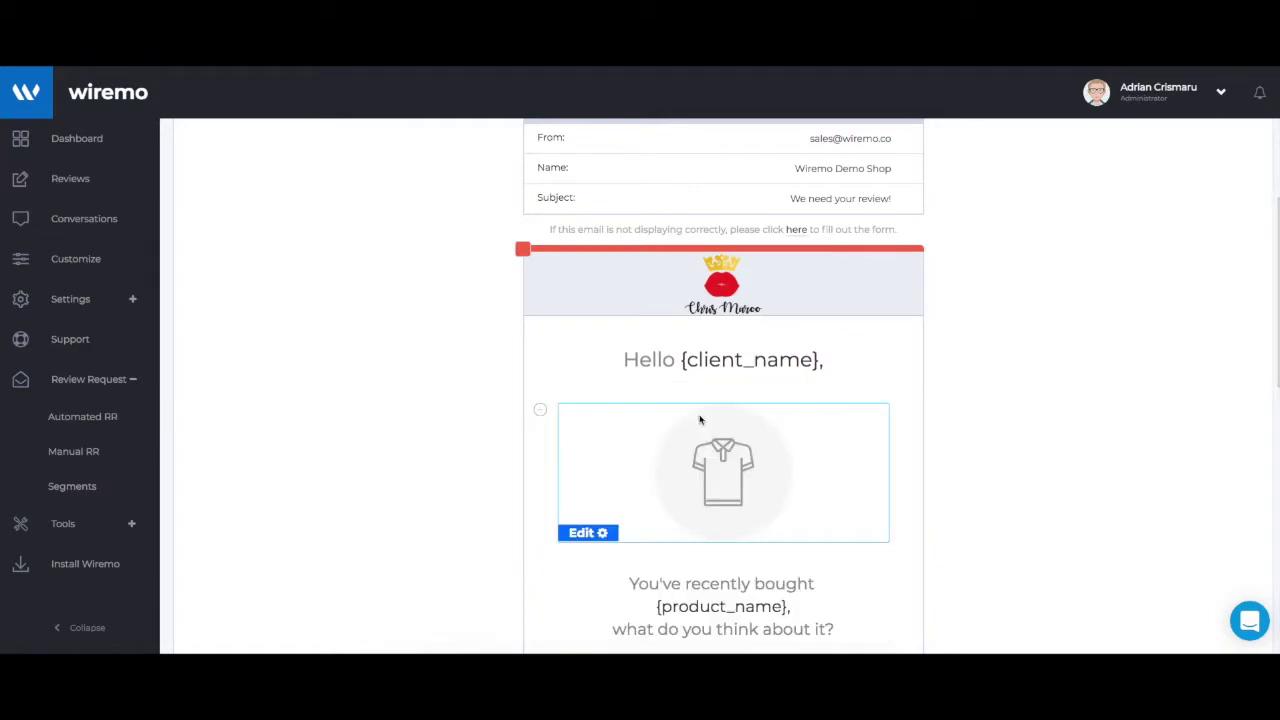
{"action": "scroll", "coordinate": [650, 422], "scroll_direction": "down", "scroll_amount": 1}
{"action": "left_click", "coordinate": [582, 403]}
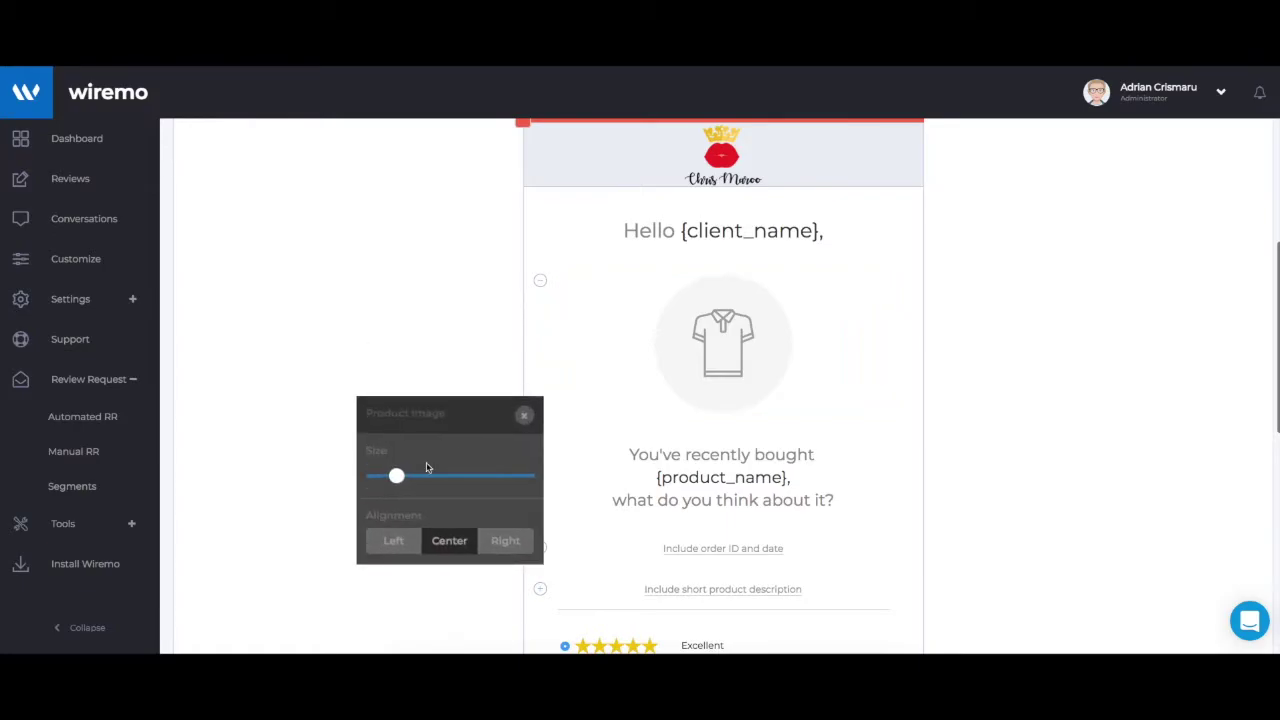
{"action": "mouse_move", "coordinate": [397, 478]}
{"action": "left_mouse_down"}
{"action": "mouse_move", "coordinate": [485, 476]}
{"action": "mouse_move", "coordinate": [416, 477]}
{"action": "left_mouse_up"}
{"action": "left_click", "coordinate": [388, 540]}
{"action": "left_click", "coordinate": [499, 543]}
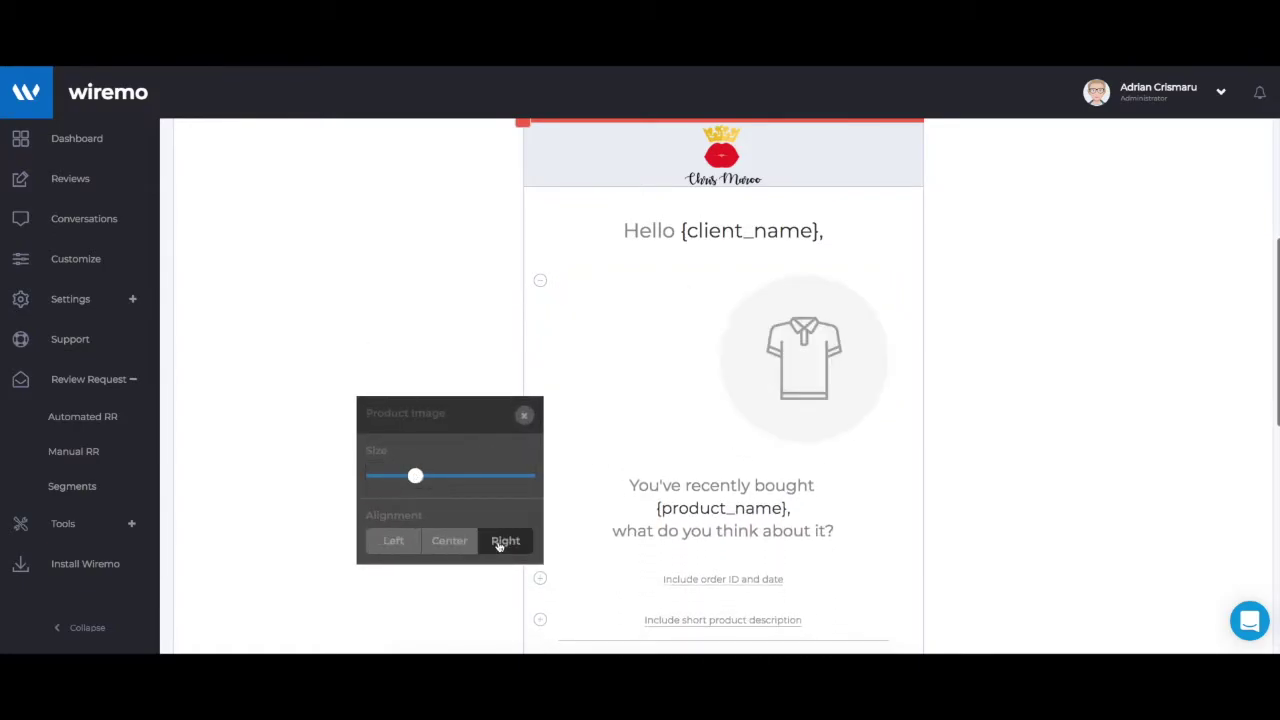
{"action": "left_click", "coordinate": [459, 547]}
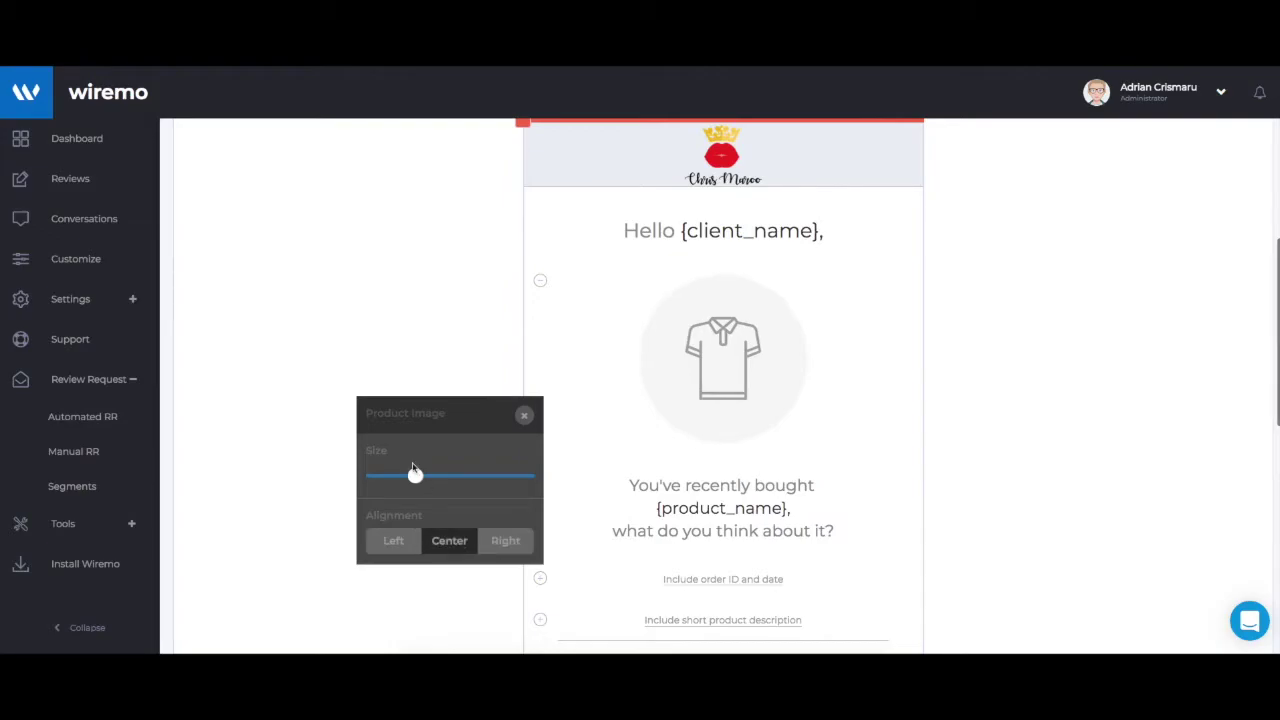
{"action": "left_click", "coordinate": [524, 415]}
View the text editing options of the "You've recently bought" message
{"action": "left_click", "coordinate": [700, 507]}
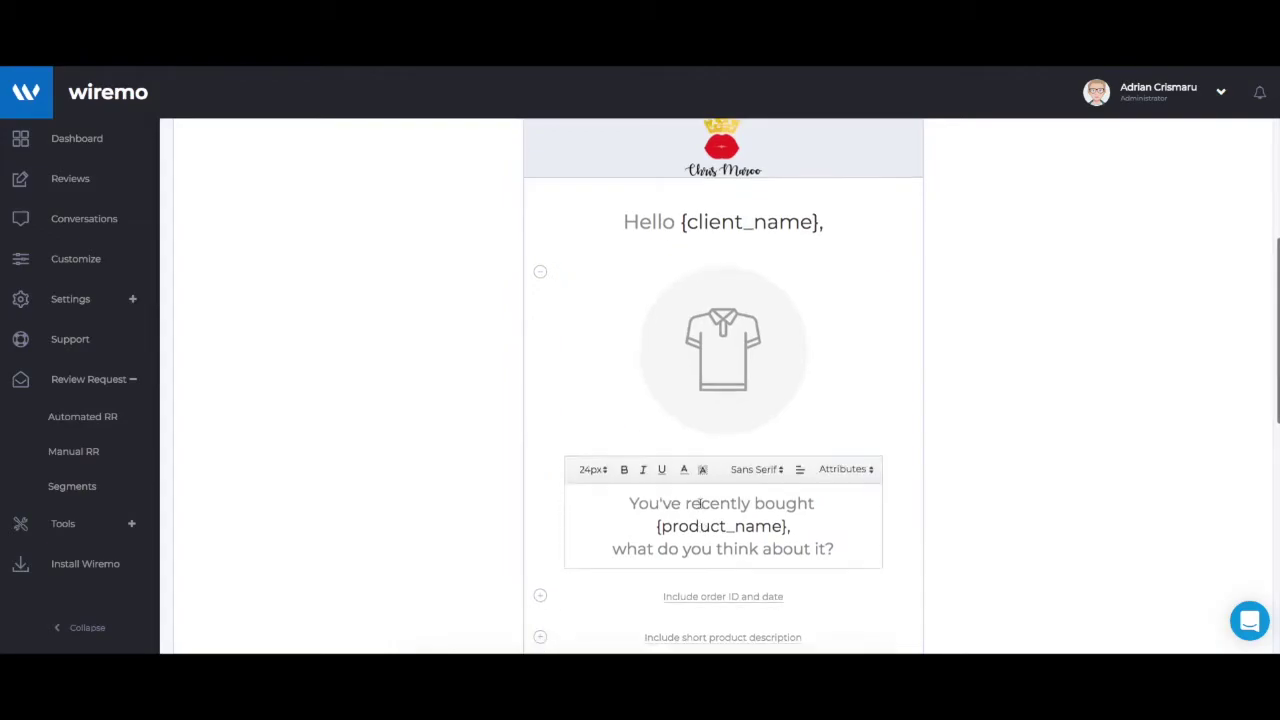
{"action": "scroll", "coordinate": [686, 467], "scroll_direction": "down", "scroll_amount": 2}
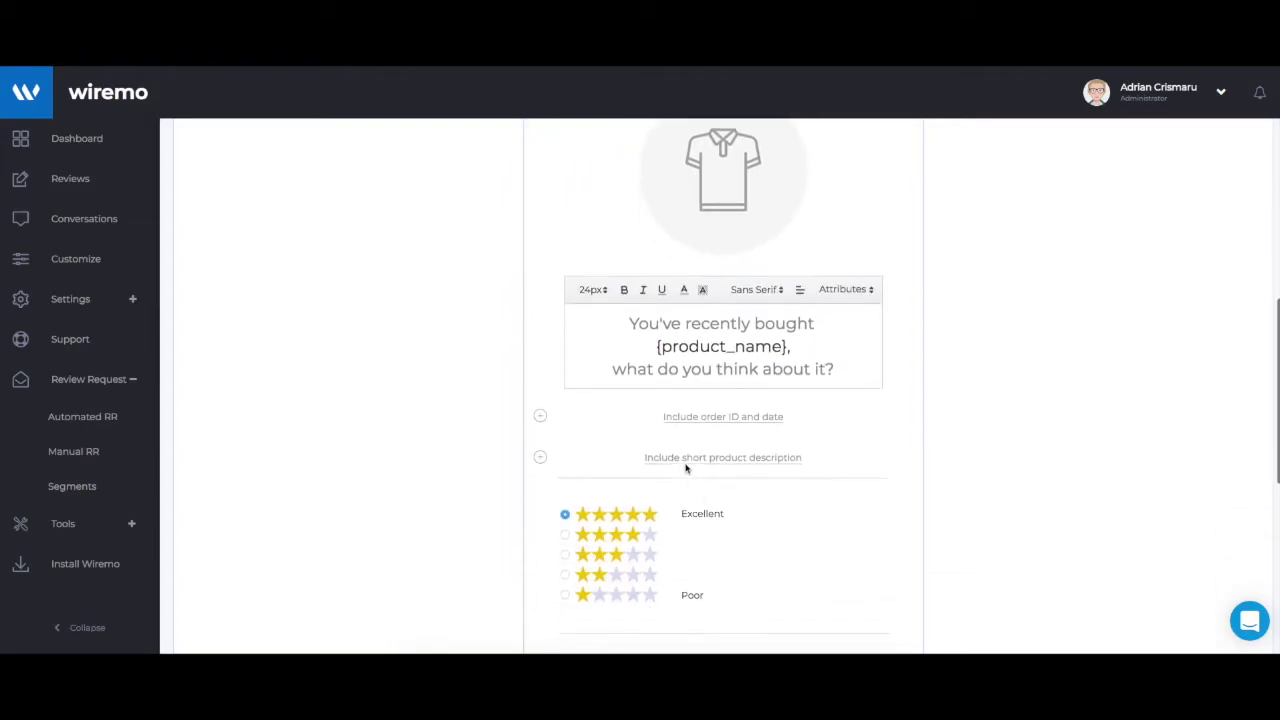
{"action": "left_click", "coordinate": [557, 414]}
Try including the order ID and date and the short product description, removing each block again
{"action": "left_click", "coordinate": [709, 392]}
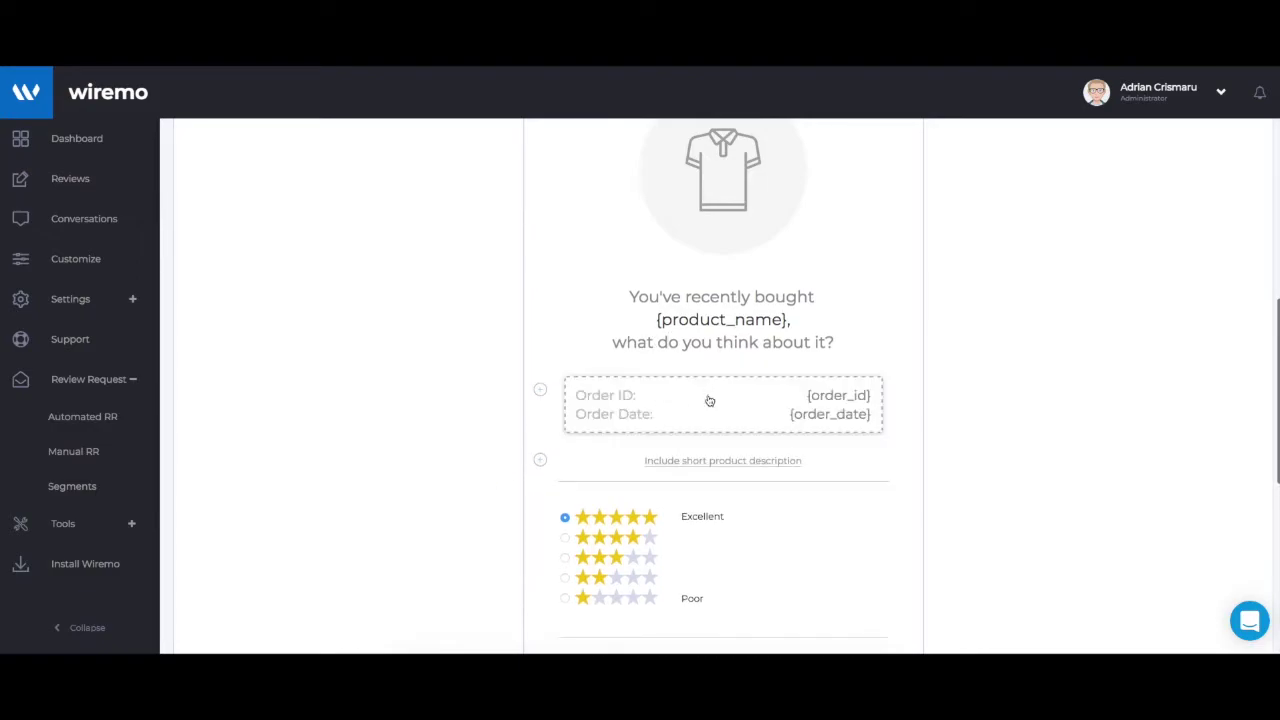
{"action": "left_click", "coordinate": [540, 391]}
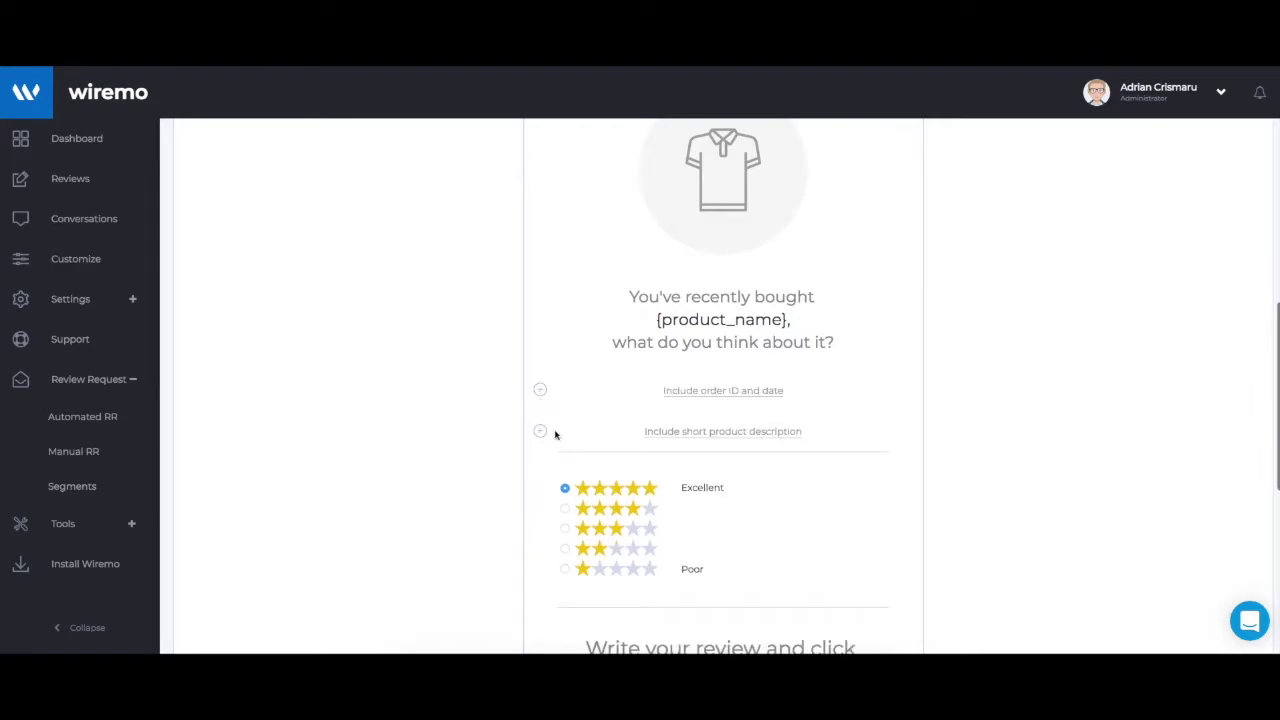
{"action": "left_click", "coordinate": [540, 431]}
{"action": "left_click", "coordinate": [539, 431]}
Try the star size setting of the rating block and open the "Excellent" and "Poor" labels for editing
{"action": "scroll", "coordinate": [538, 437], "scroll_direction": "down", "scroll_amount": 1}
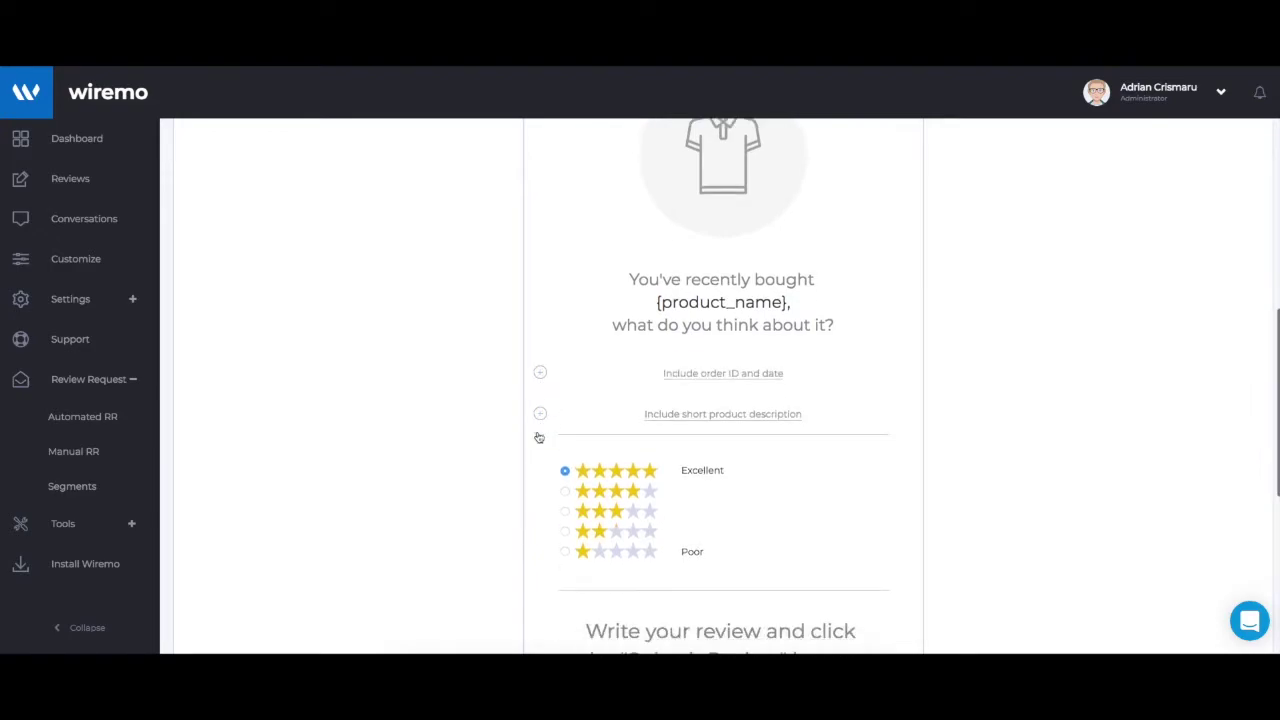
{"action": "scroll", "coordinate": [538, 437], "scroll_direction": "down", "scroll_amount": 3}
{"action": "left_click", "coordinate": [595, 352]}
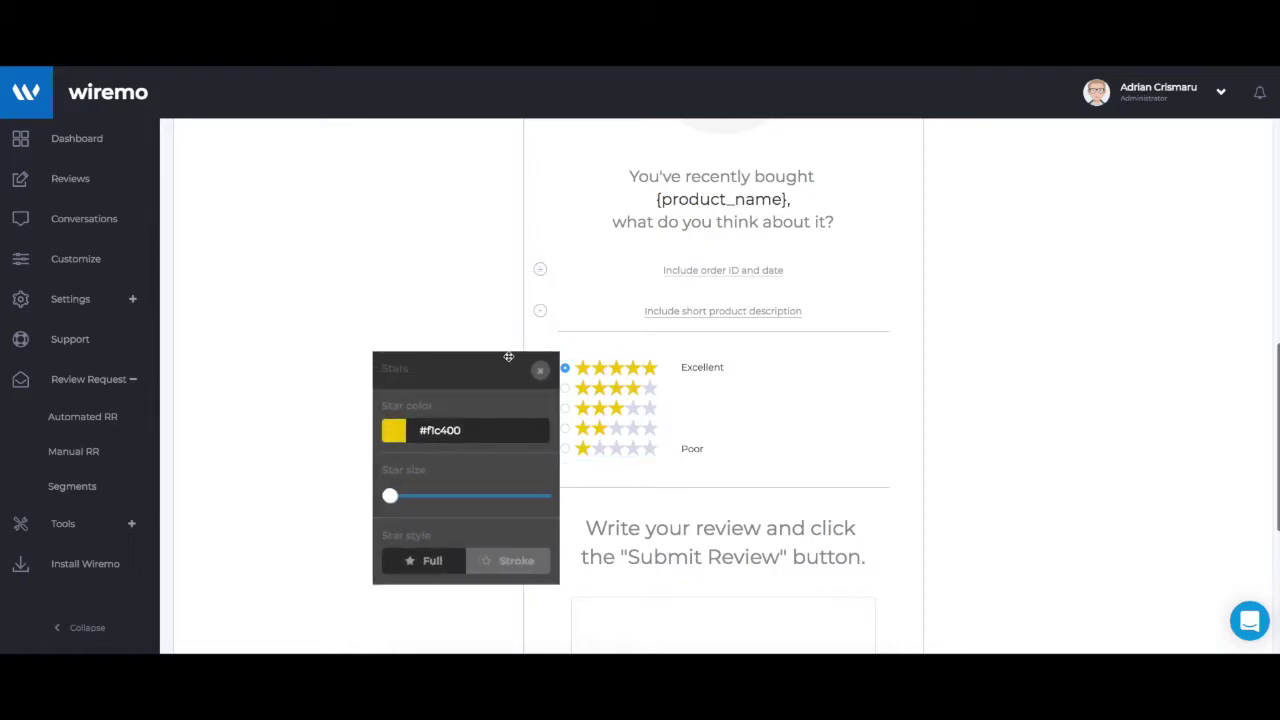
{"action": "mouse_move", "coordinate": [390, 496]}
{"action": "left_mouse_down"}
{"action": "mouse_move", "coordinate": [543, 494]}
{"action": "mouse_move", "coordinate": [380, 497]}
{"action": "left_mouse_up"}
{"action": "left_click", "coordinate": [540, 371]}
{"action": "left_click", "coordinate": [700, 367]}
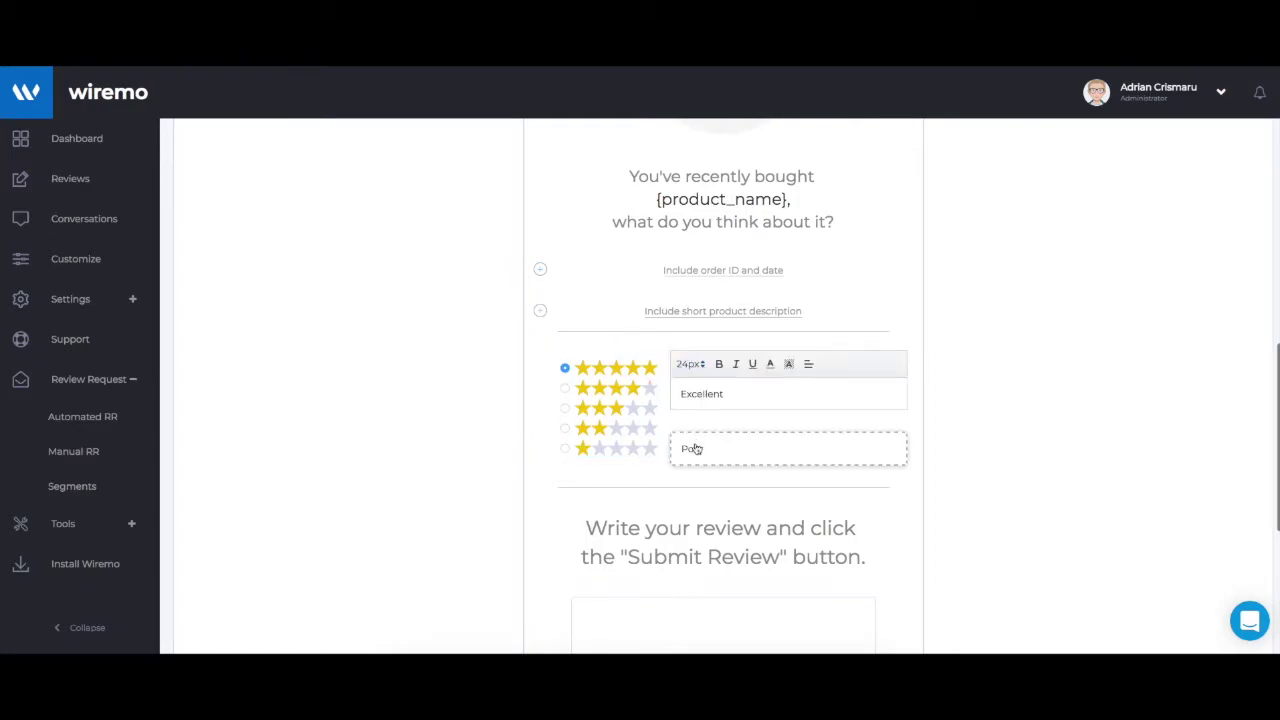
{"action": "left_click", "coordinate": [697, 449]}
Enlarge the rating stars slightly, keeping color #f1c400 and the Full style after trying Stroke
{"action": "left_click", "coordinate": [580, 371]}
{"action": "left_click", "coordinate": [580, 371]}
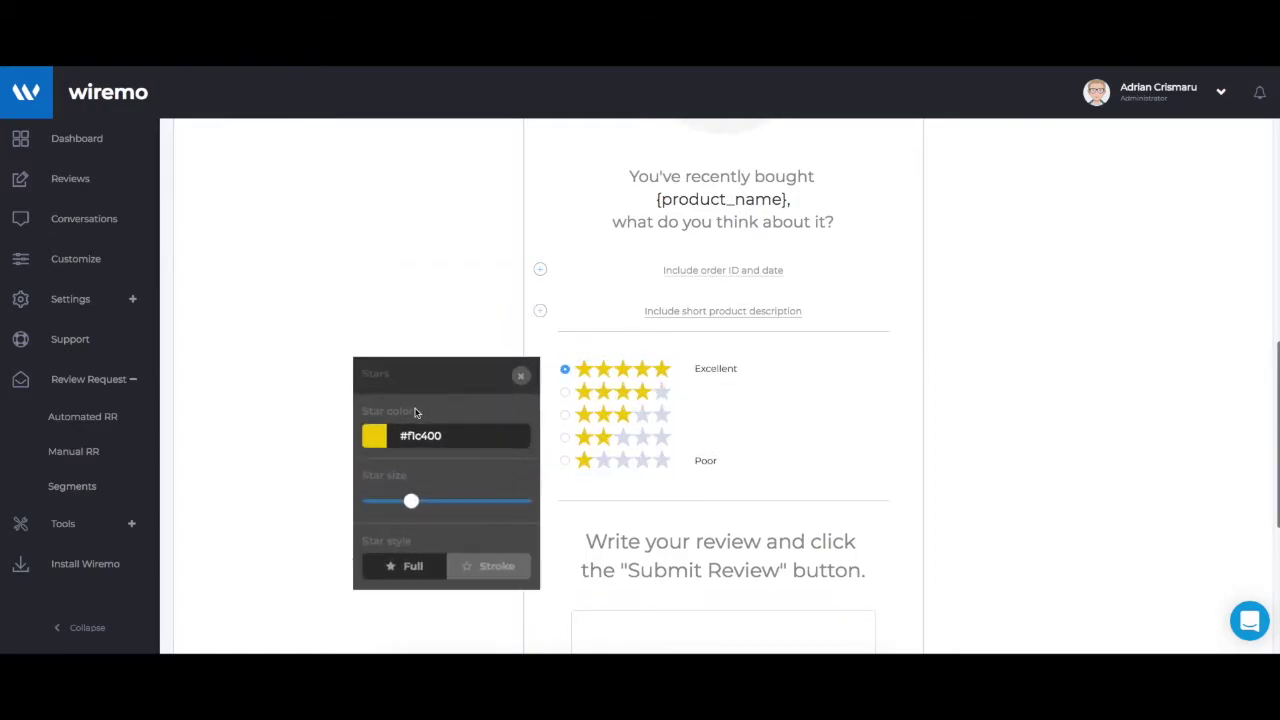
{"action": "left_click", "coordinate": [386, 442]}
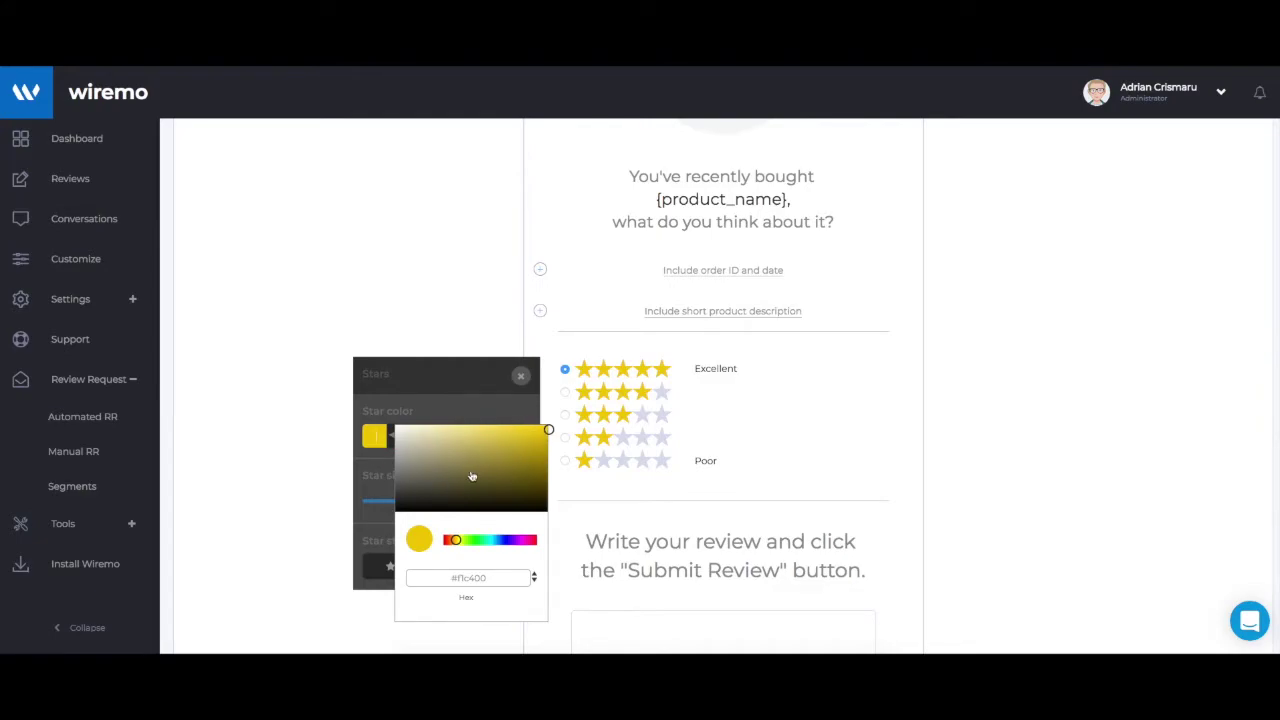
{"action": "left_click", "coordinate": [452, 388]}
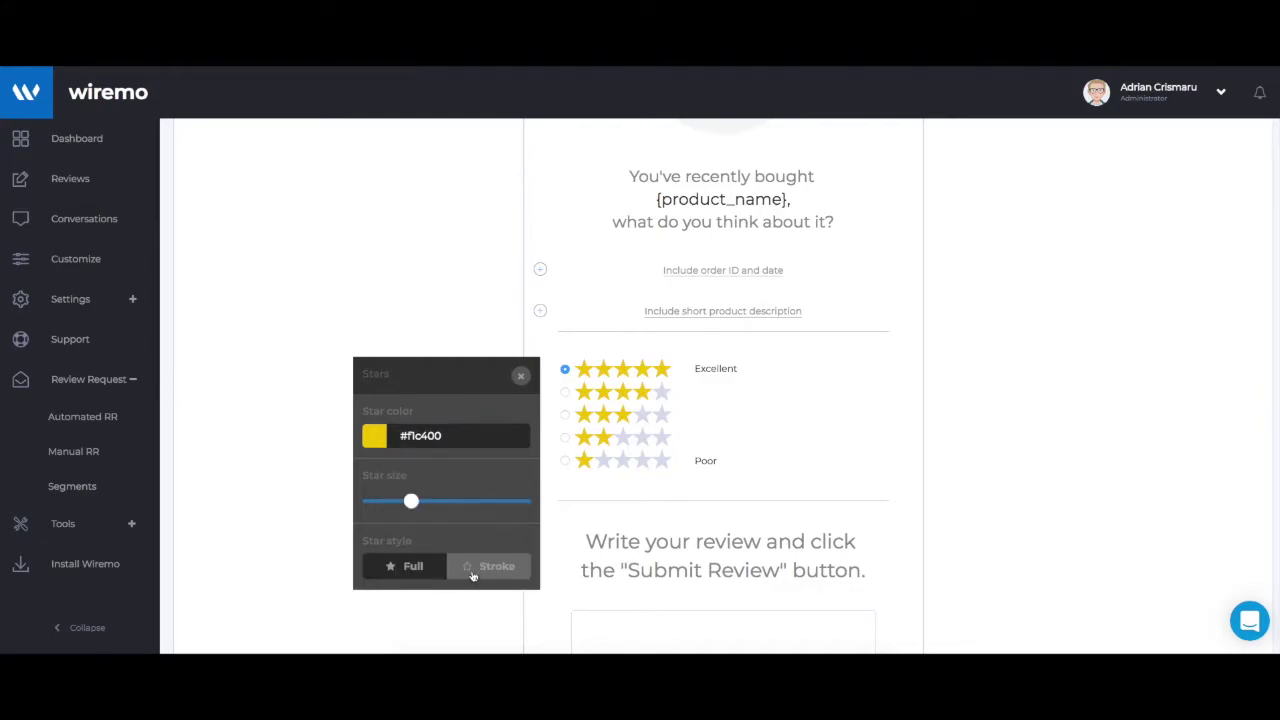
{"action": "left_click", "coordinate": [473, 577]}
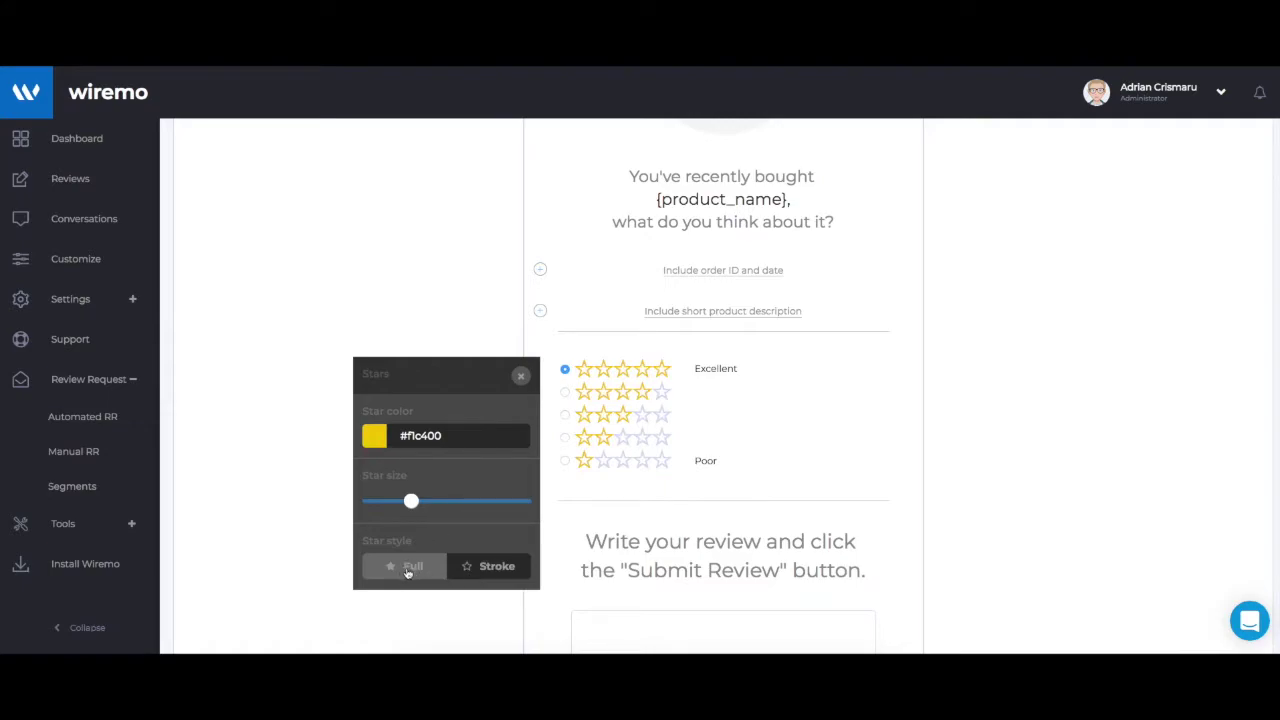
{"action": "left_click", "coordinate": [407, 570]}
{"action": "left_click", "coordinate": [521, 377]}
Open the "Write your review" instruction for editing and select its text to view the formatting options
{"action": "scroll", "coordinate": [605, 410], "scroll_direction": "down", "scroll_amount": 5}
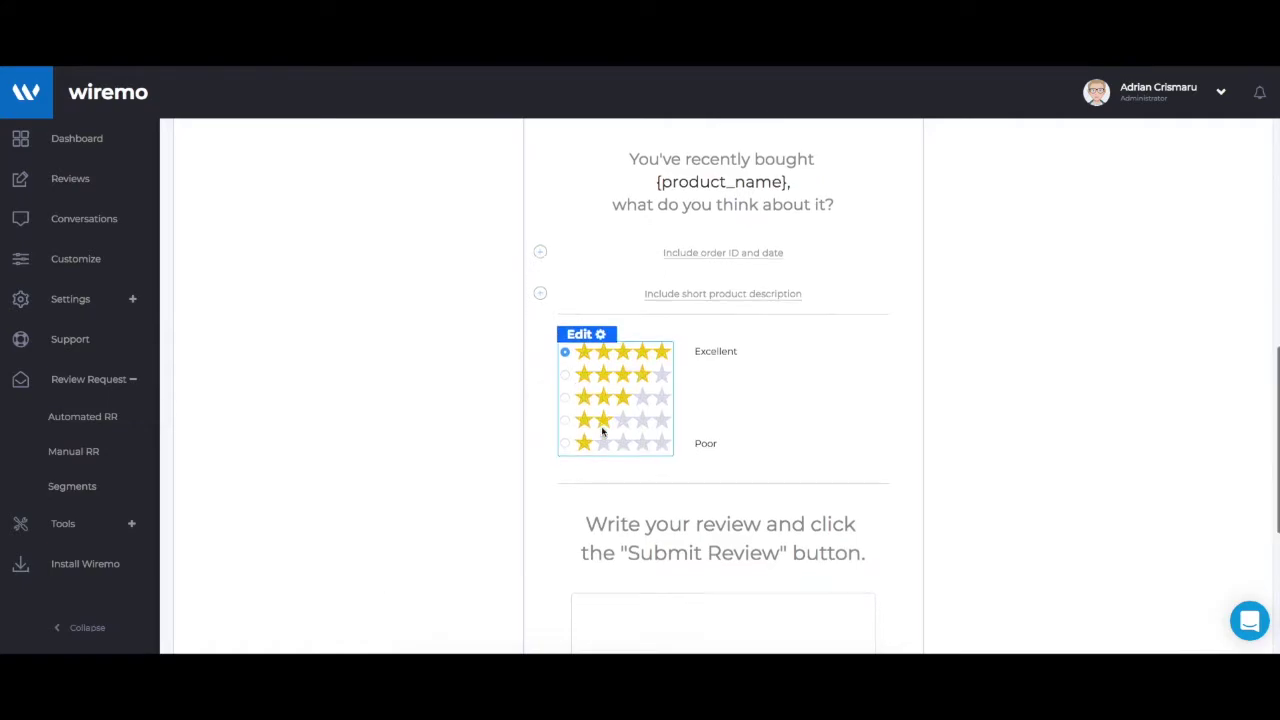
{"action": "left_click", "coordinate": [633, 292]}
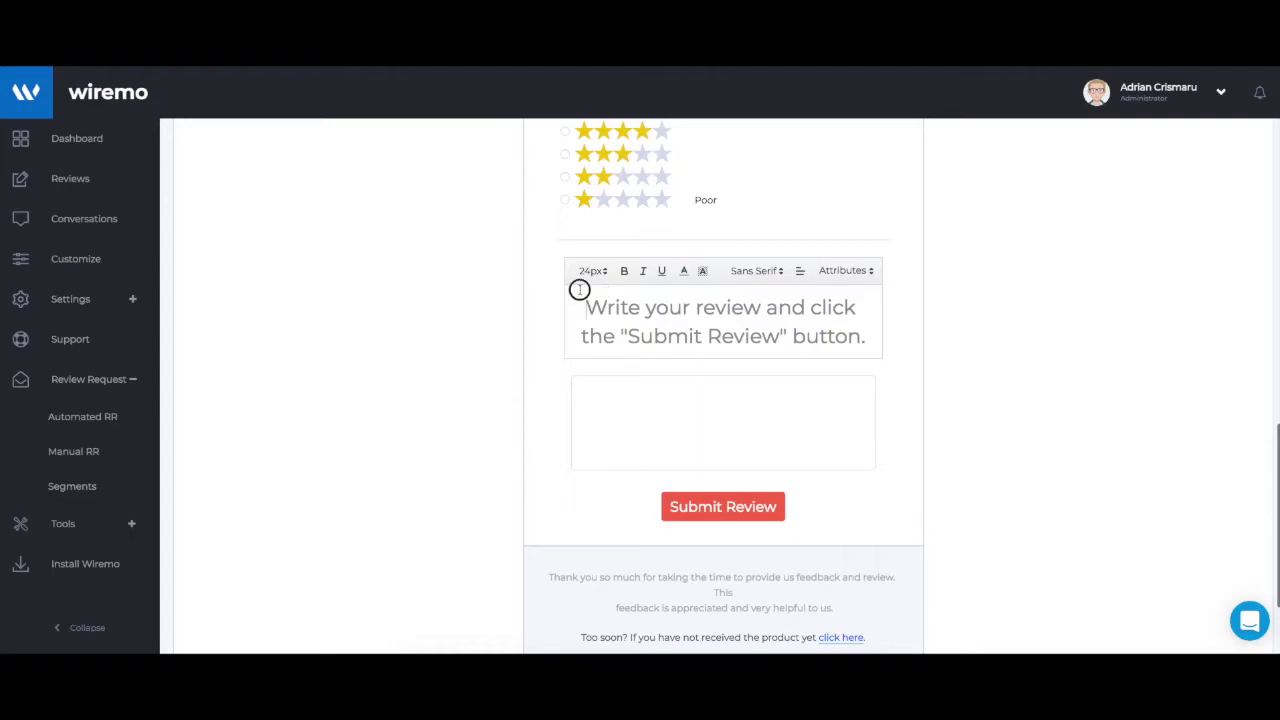
{"action": "left_click_drag", "start_coordinate": [580, 292], "coordinate": [881, 370]}
{"action": "left_click", "coordinate": [706, 330]}
Examine the text, background, color and size settings of the Submit Review button
{"action": "scroll", "coordinate": [706, 330], "scroll_direction": "down", "scroll_amount": 2}
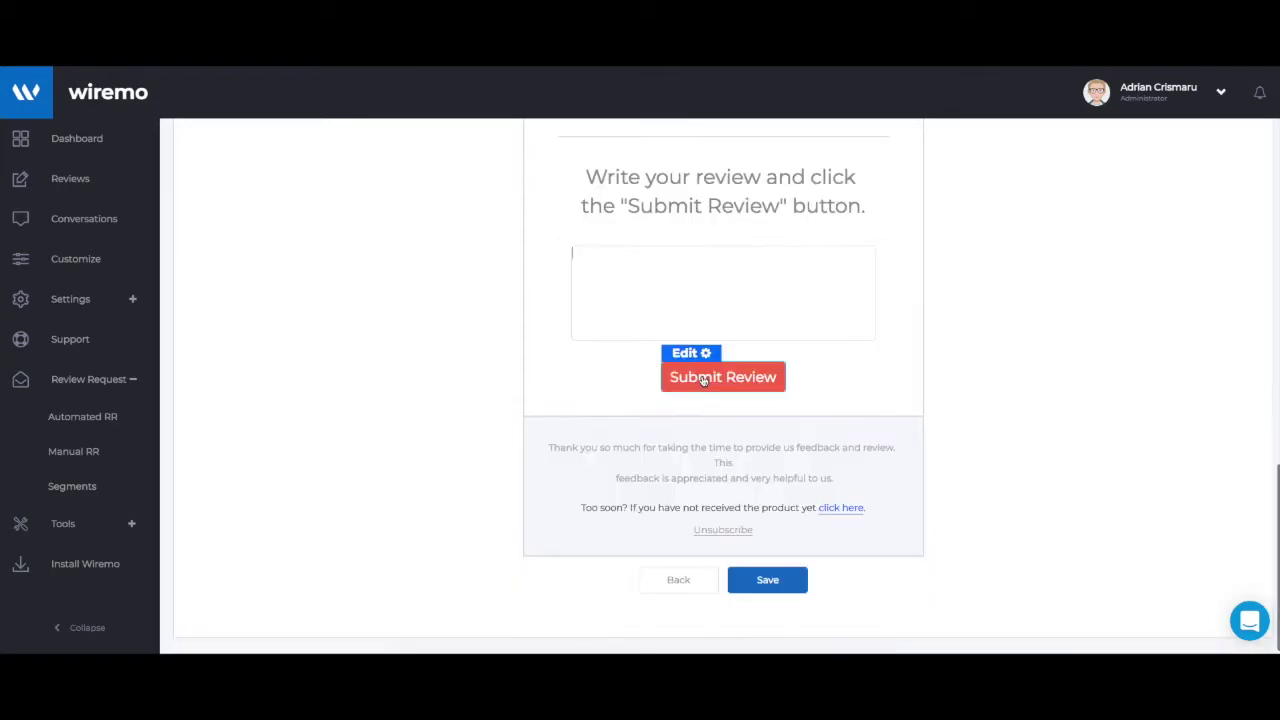
{"action": "left_click", "coordinate": [688, 353]}
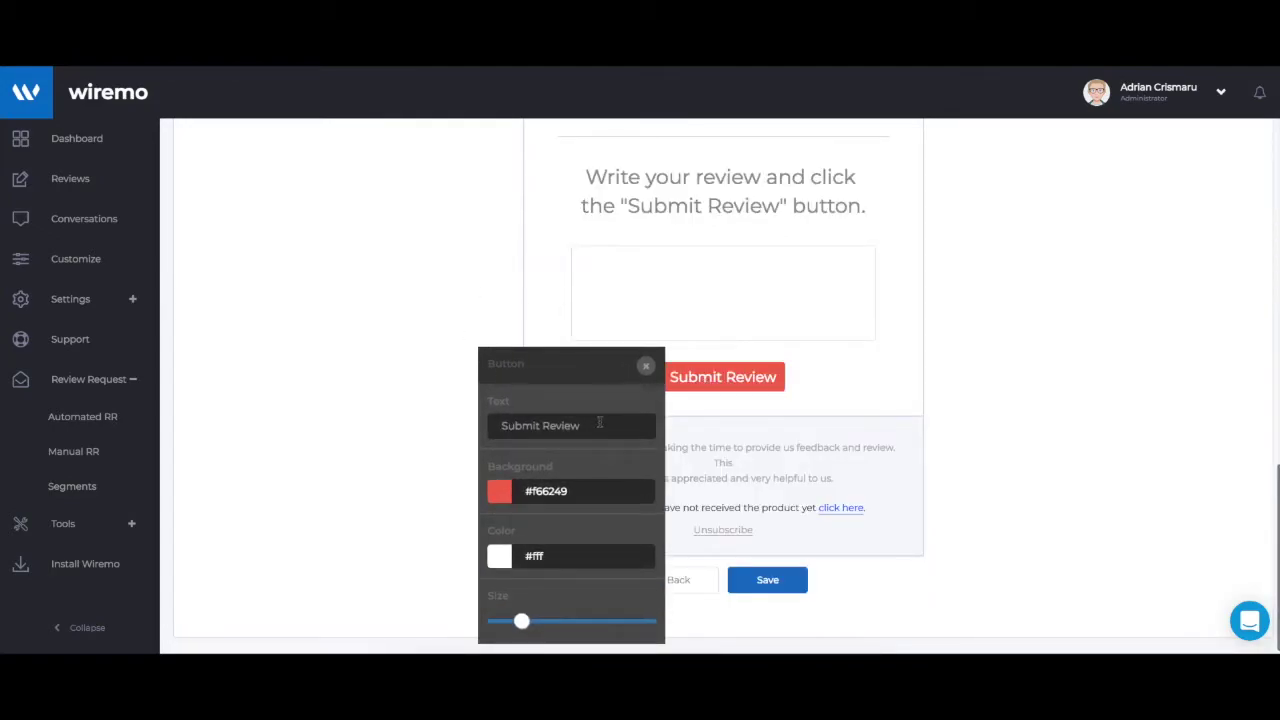
{"action": "left_click_drag", "start_coordinate": [600, 421], "coordinate": [431, 423]}
{"action": "left_click_drag", "start_coordinate": [563, 497], "coordinate": [497, 500]}
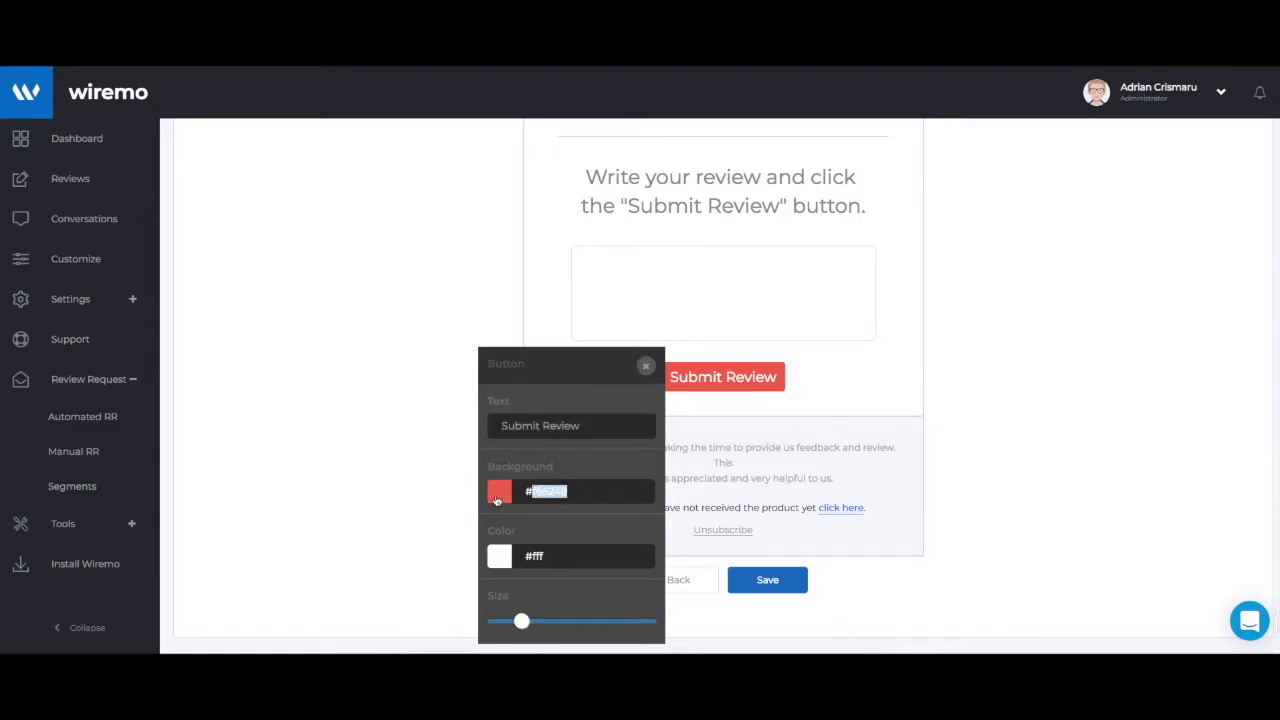
{"action": "double_click", "coordinate": [549, 563]}
{"action": "mouse_move", "coordinate": [528, 626]}
{"action": "left_mouse_down"}
{"action": "mouse_move", "coordinate": [677, 621]}
{"action": "mouse_move", "coordinate": [522, 628]}
{"action": "left_mouse_up"}
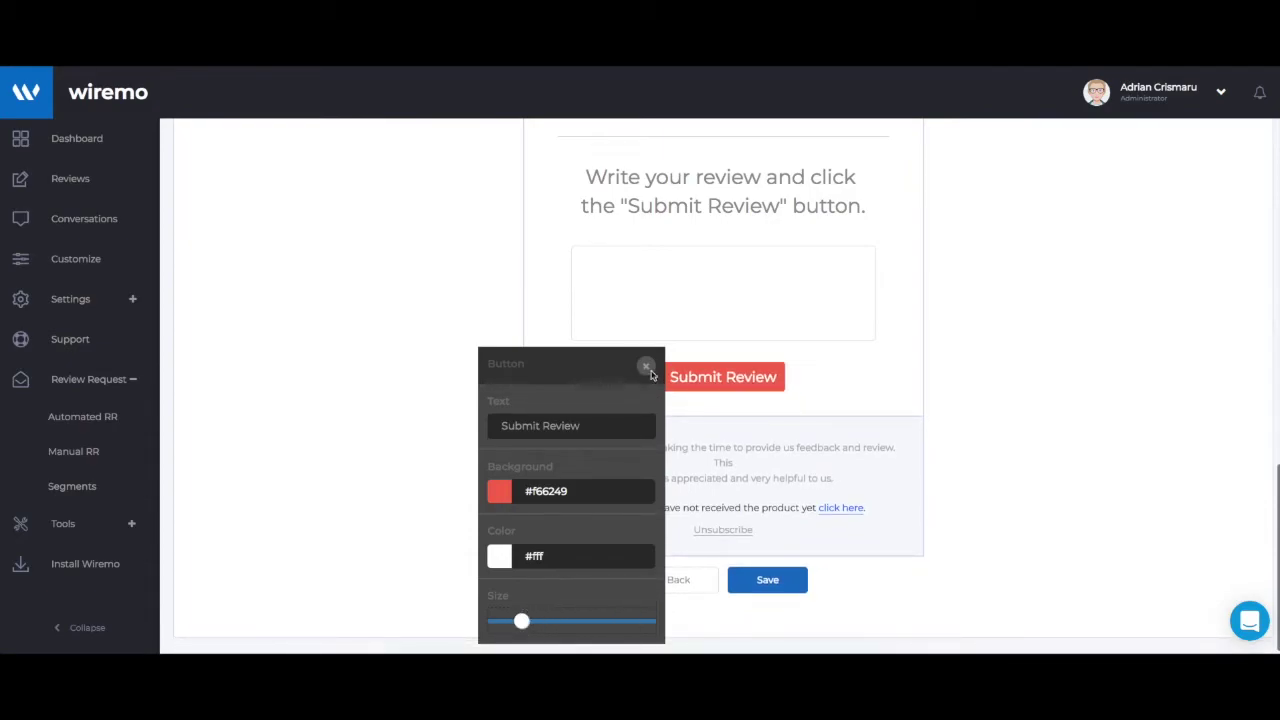
{"action": "left_click", "coordinate": [647, 367]}
Remove the line break after "This" in the footer's thank-you message and save the email template
{"action": "left_click", "coordinate": [671, 443]}
{"action": "left_click_drag", "start_coordinate": [545, 441], "coordinate": [885, 503]}
{"action": "left_click", "coordinate": [774, 443]}
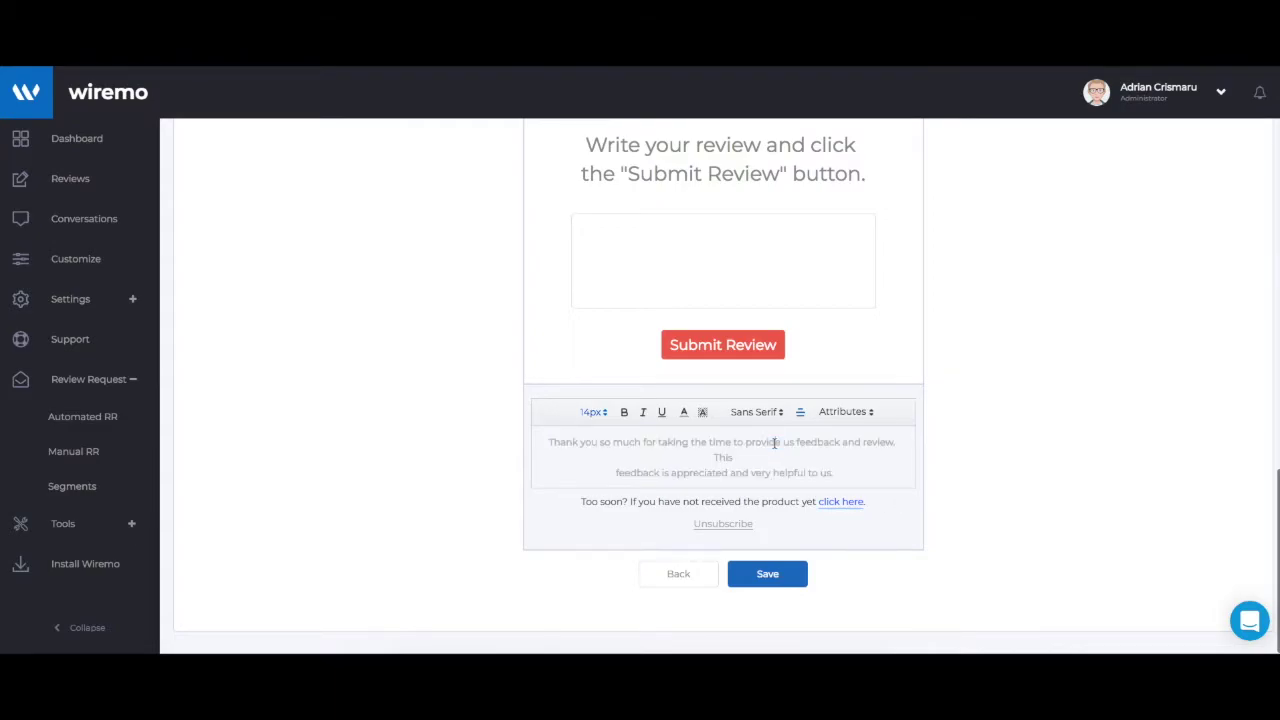
{"action": "key", "text": "Down"}
{"action": "key", "text": "End"}
{"action": "key", "text": "Delete"}
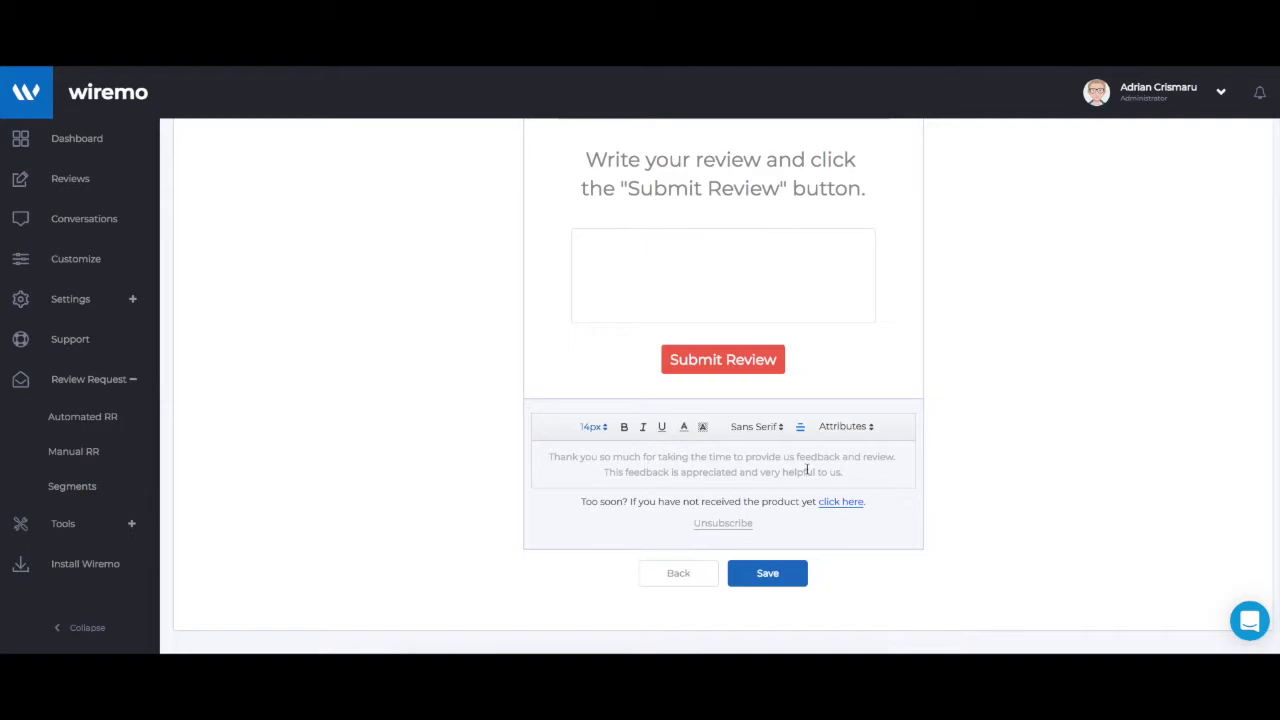
{"action": "left_click", "coordinate": [583, 583]}
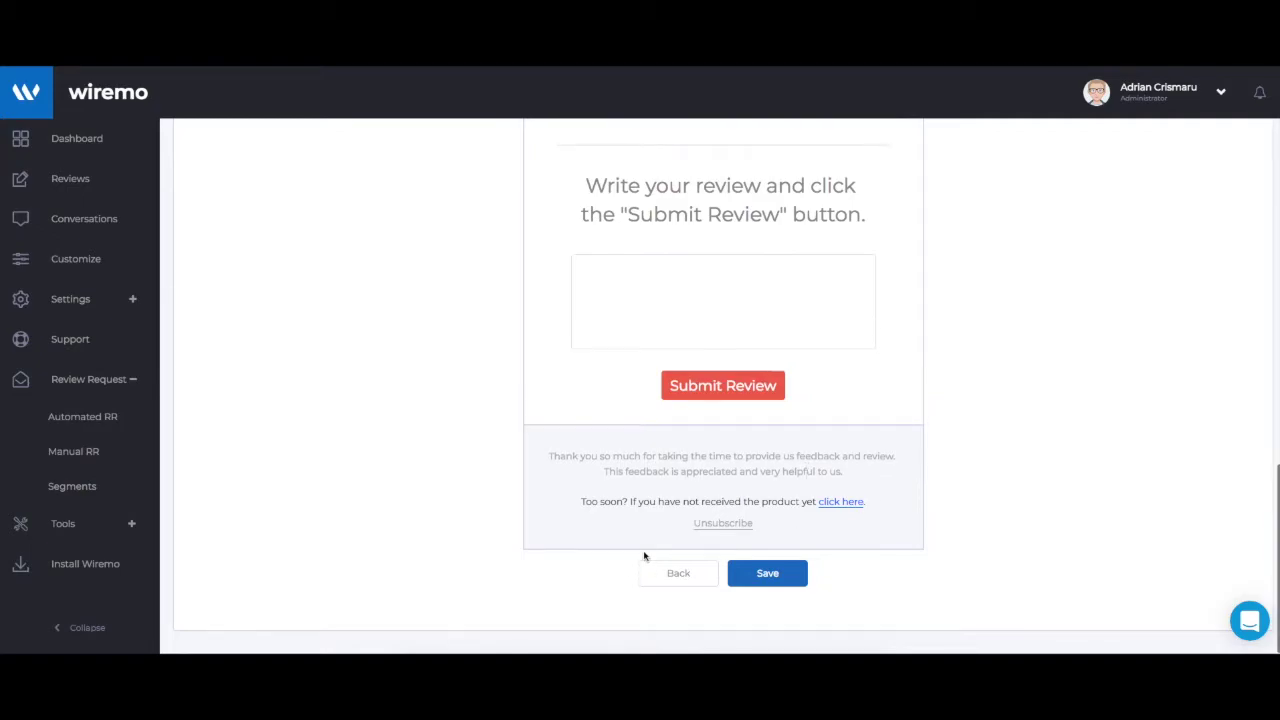
{"action": "left_click", "coordinate": [772, 573]}
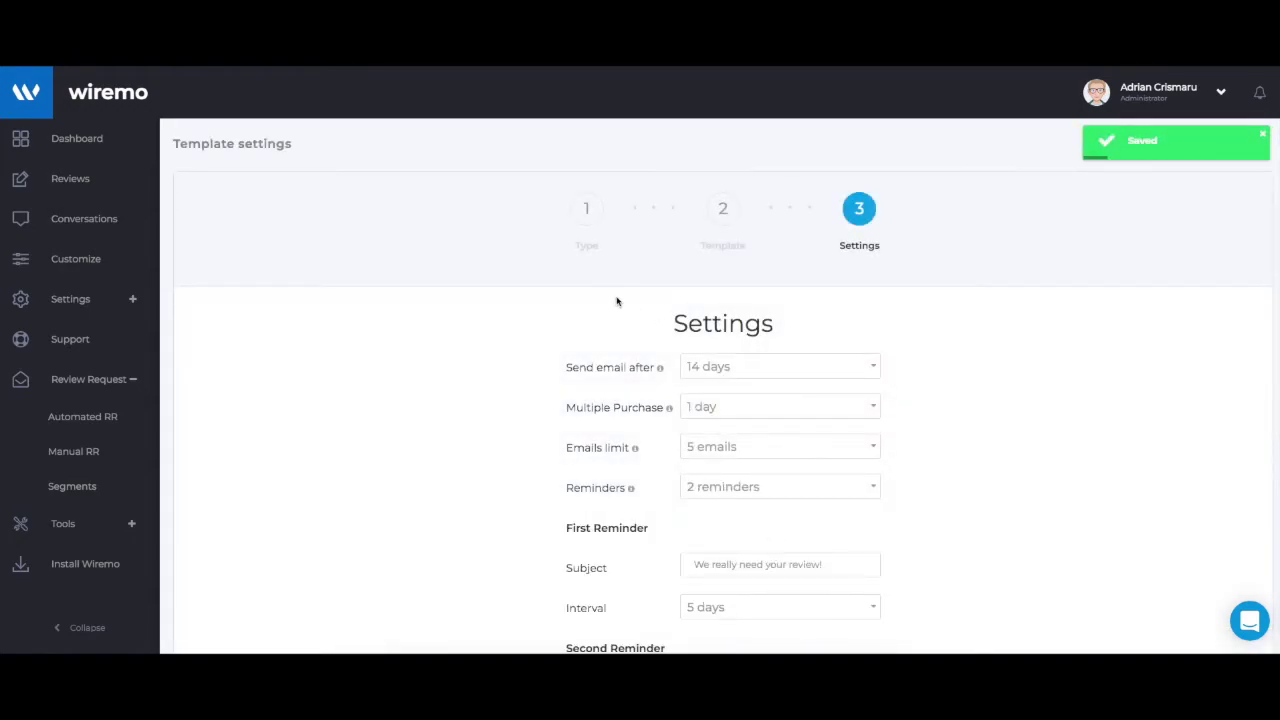
Examine the Send email after, Multiple Purchase, Emails limit and Reminders settings, including their explanations and the available reminder options
{"action": "scroll", "coordinate": [675, 315], "scroll_direction": "down", "scroll_amount": 2}
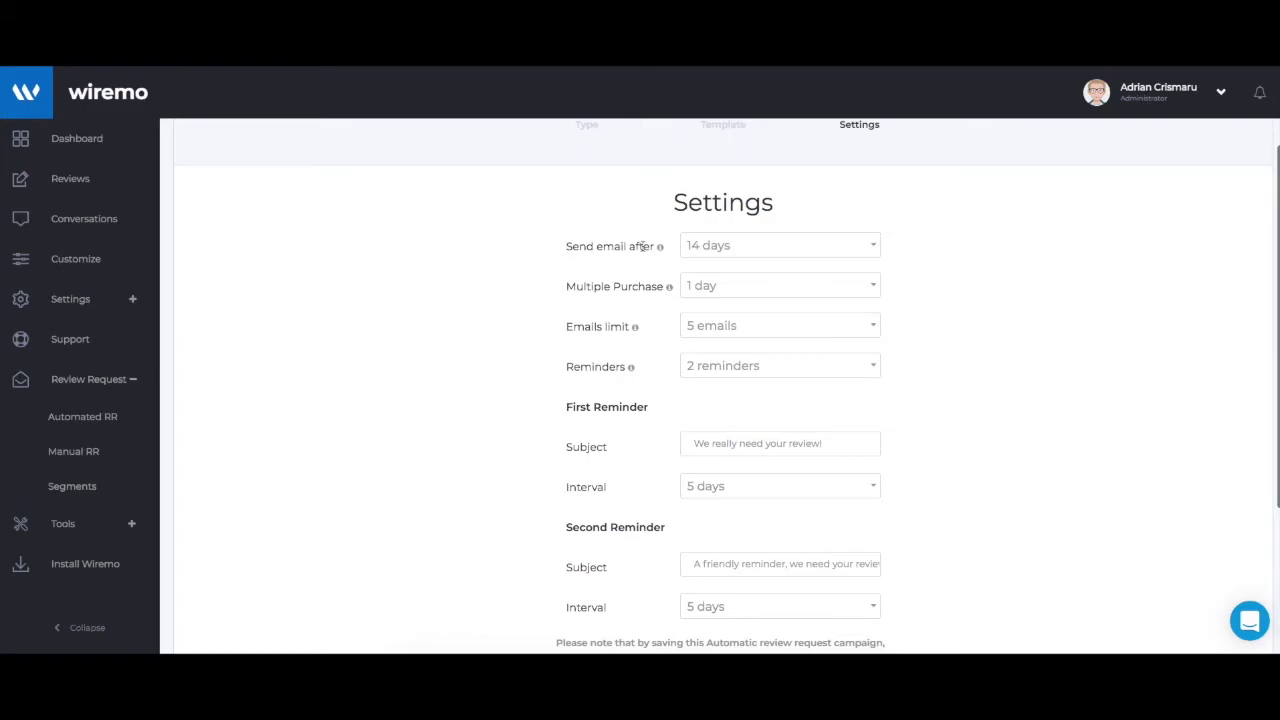
{"action": "left_click", "coordinate": [706, 249]}
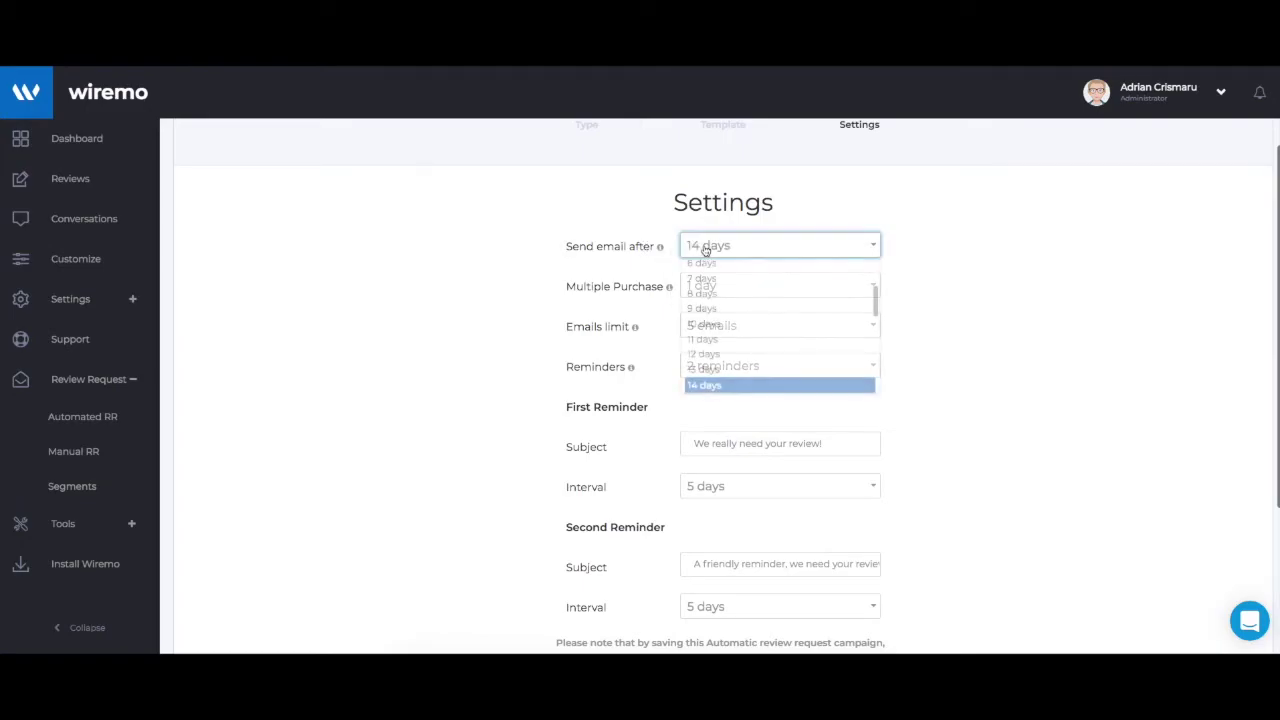
{"action": "left_click", "coordinate": [622, 238]}
{"action": "mouse_move", "coordinate": [660, 250]}
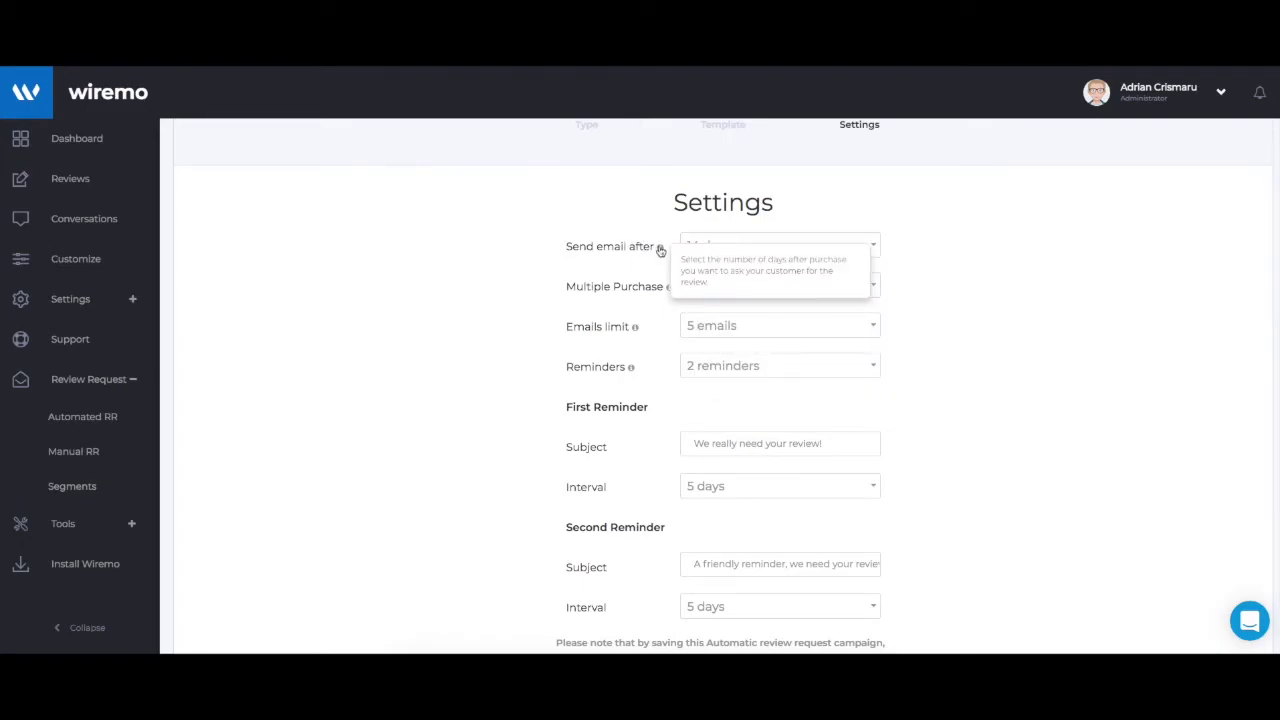
{"action": "mouse_move", "coordinate": [669, 290]}
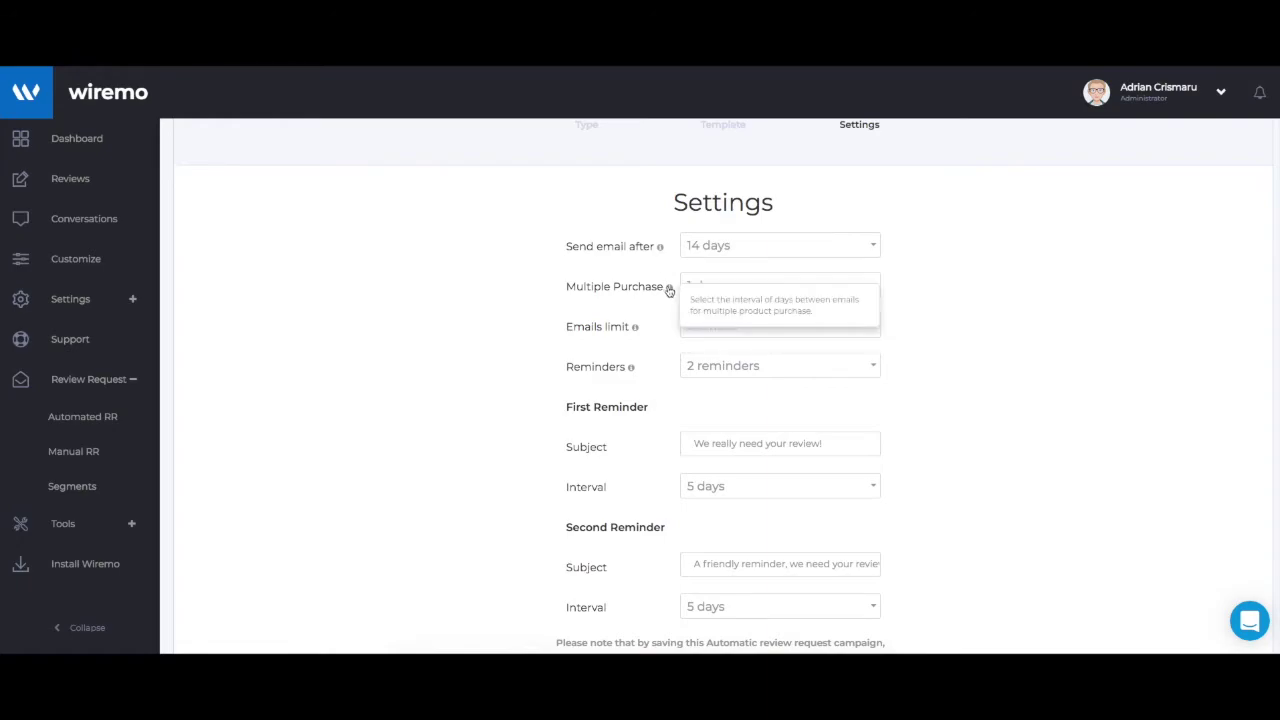
{"action": "mouse_move", "coordinate": [637, 335]}
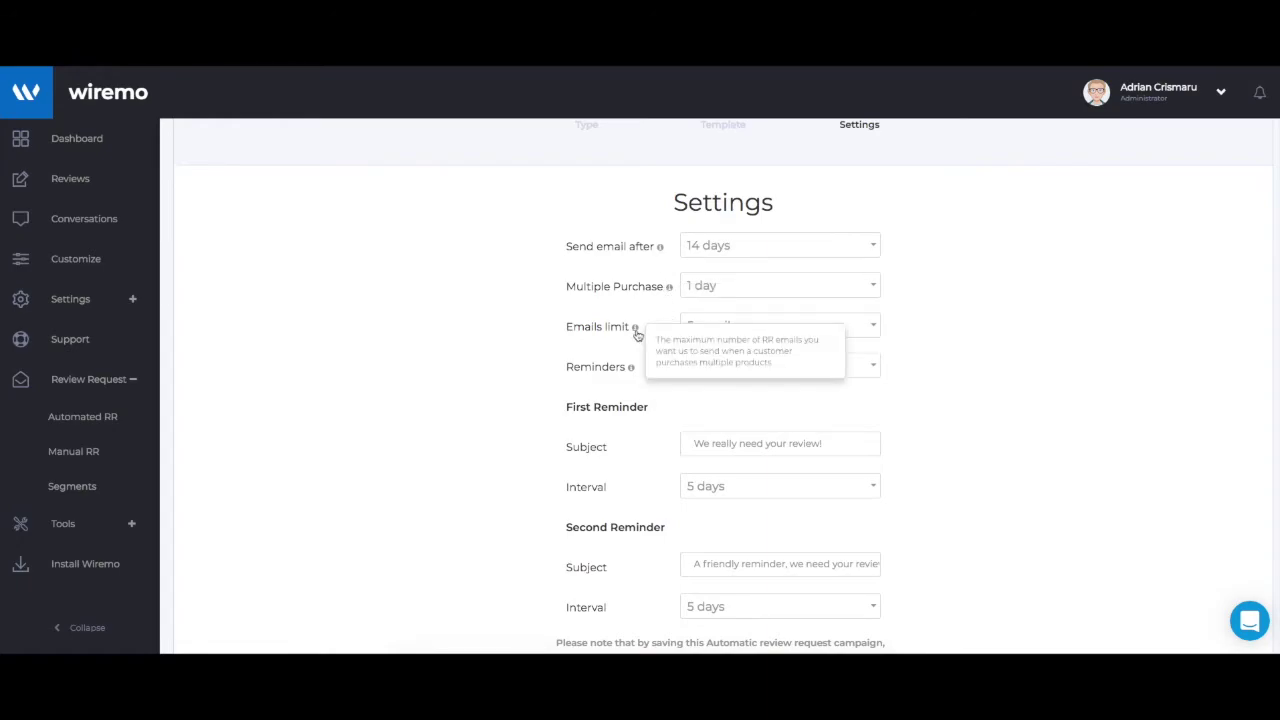
{"action": "mouse_move", "coordinate": [632, 370]}
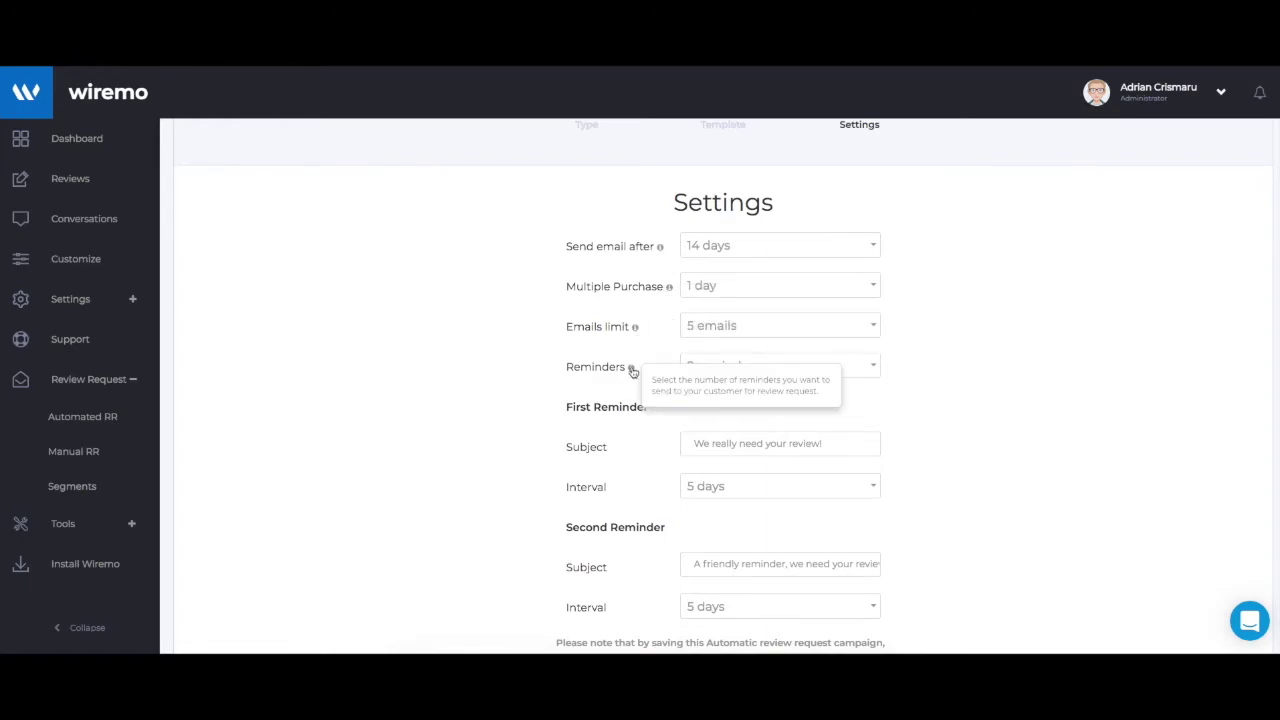
{"action": "left_click", "coordinate": [709, 366]}
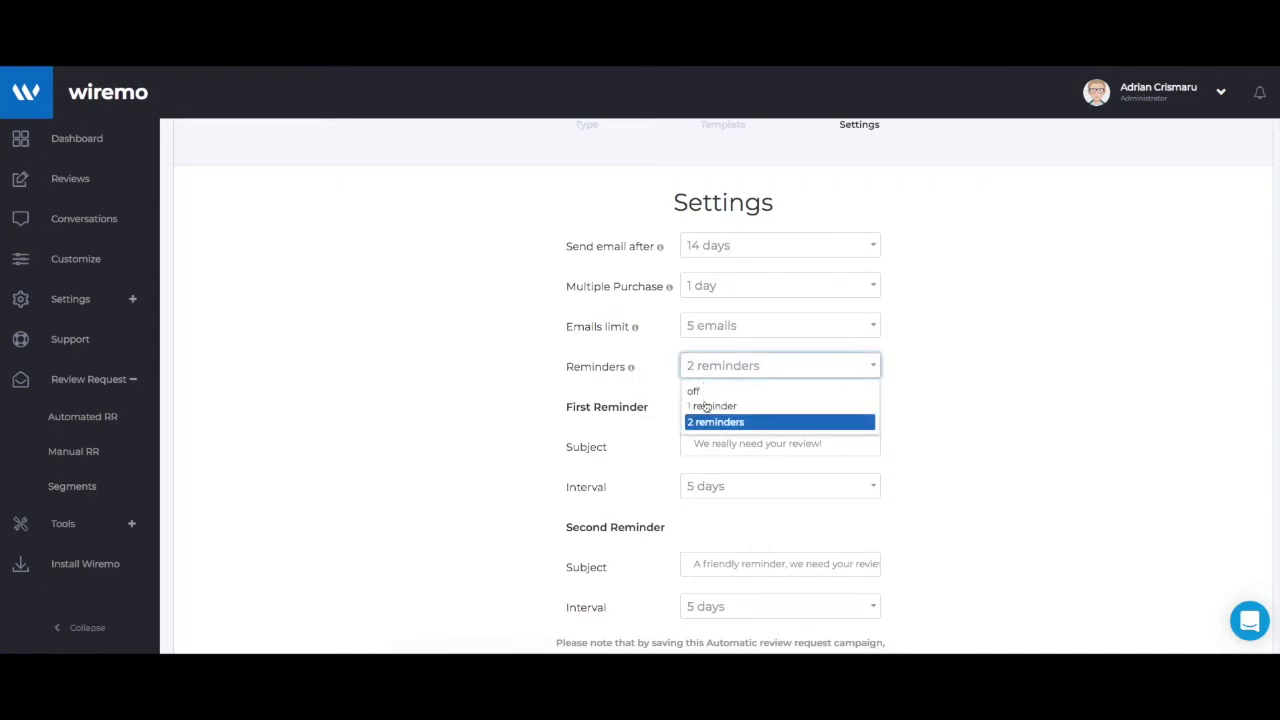
{"action": "left_click", "coordinate": [651, 402]}
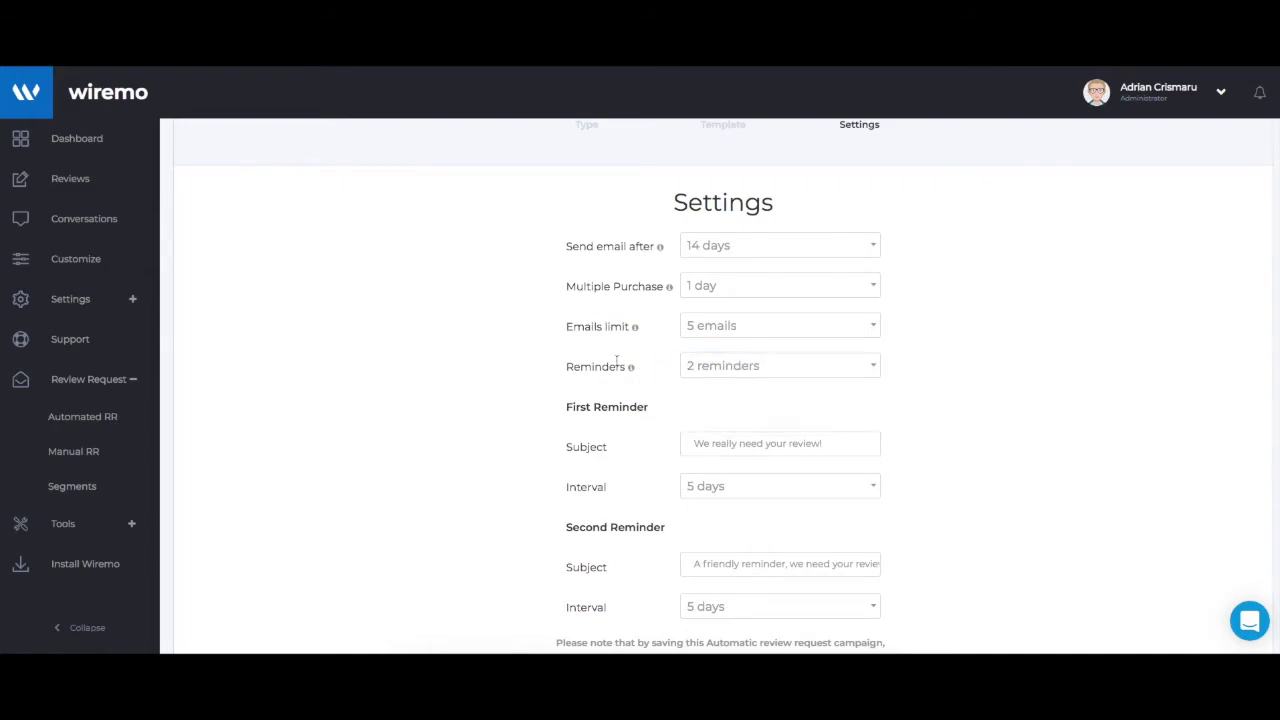
Examine the First Reminder's subject and interval settings
{"action": "scroll", "coordinate": [651, 402], "scroll_direction": "down", "scroll_amount": 1}
{"action": "left_click_drag", "start_coordinate": [558, 340], "coordinate": [651, 340]}
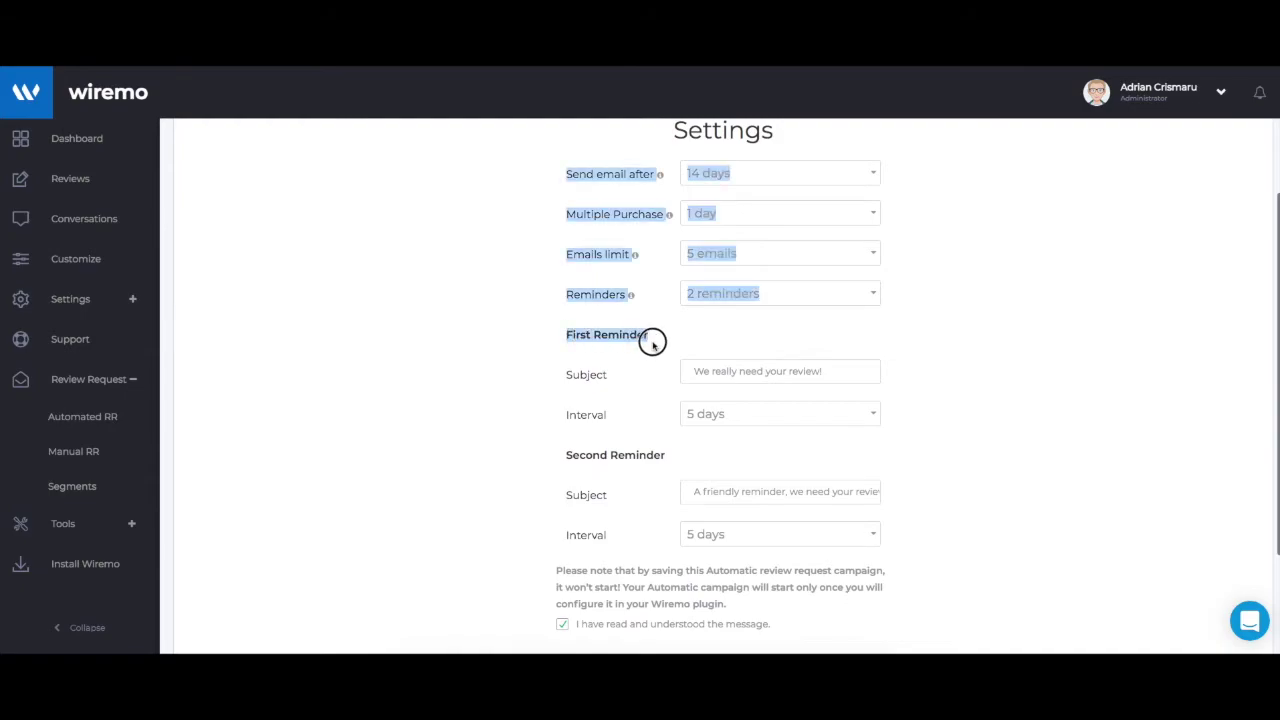
{"action": "left_click", "coordinate": [586, 360]}
{"action": "left_click_drag", "start_coordinate": [566, 338], "coordinate": [651, 337]}
{"action": "left_click", "coordinate": [606, 358]}
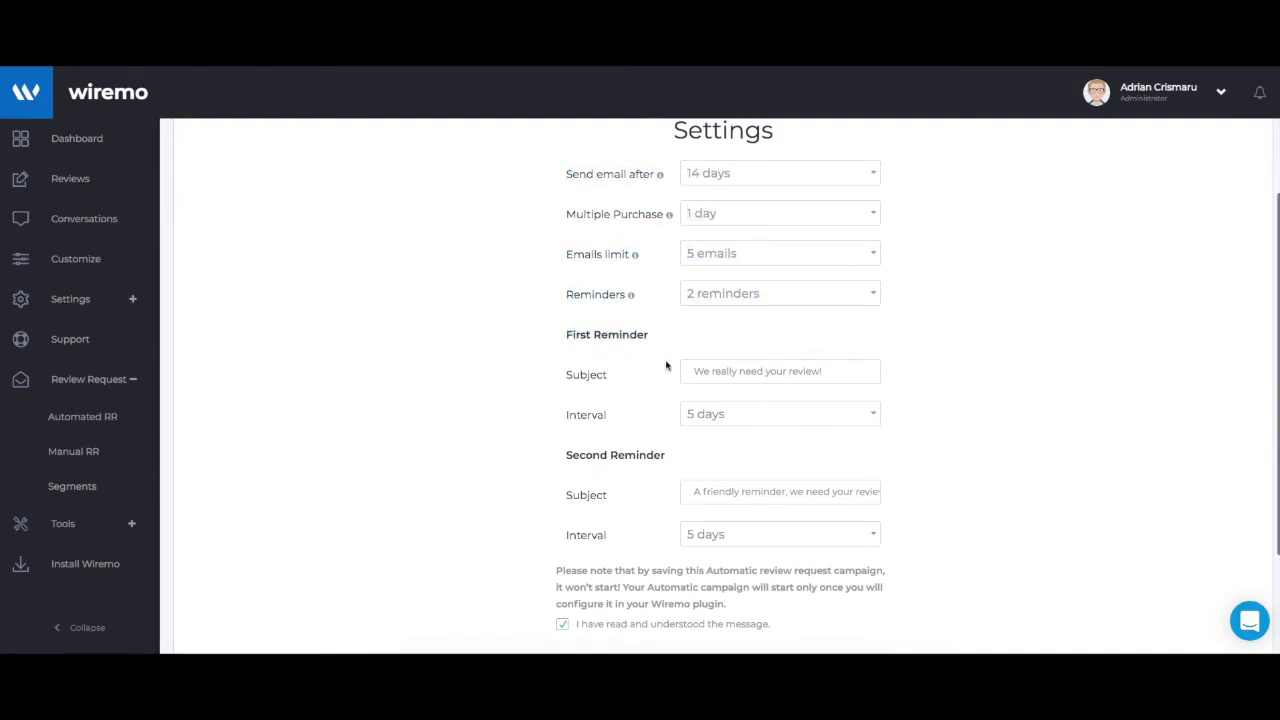
{"action": "left_click_drag", "start_coordinate": [688, 372], "coordinate": [851, 383]}
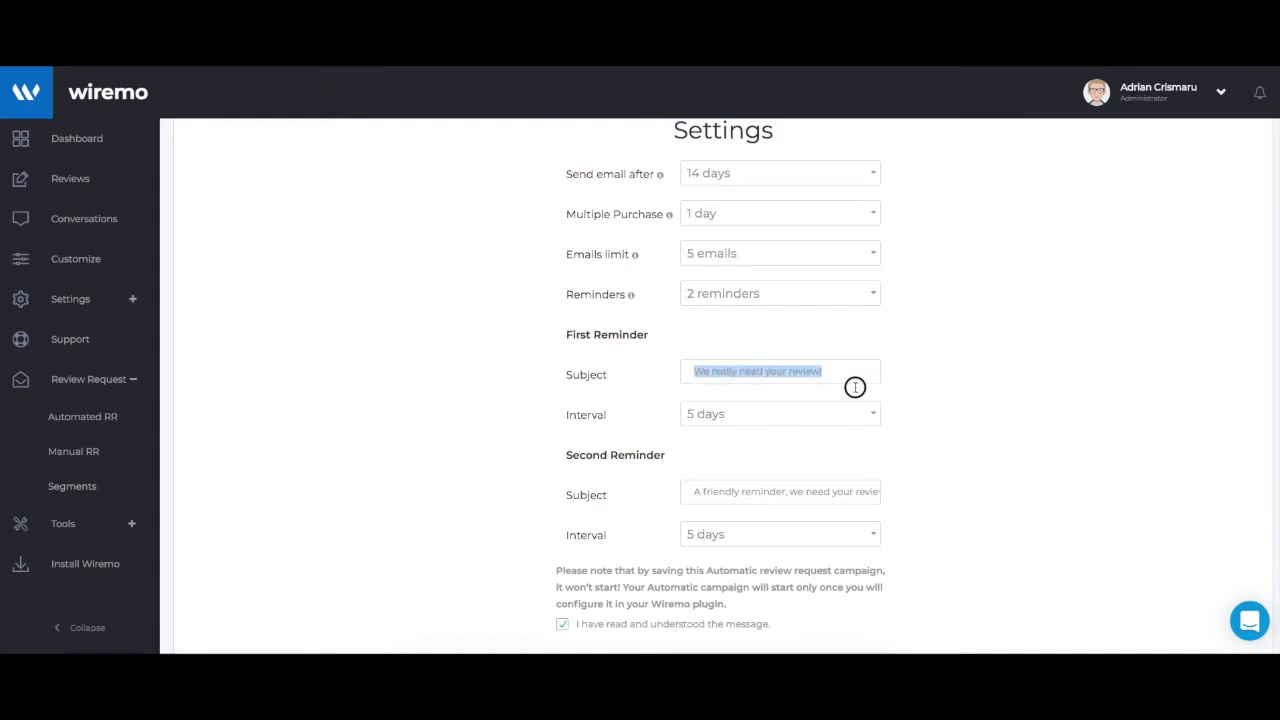
{"action": "left_click", "coordinate": [663, 417]}
{"action": "left_click", "coordinate": [709, 415]}
{"action": "left_click", "coordinate": [628, 447]}
Examine the Second Reminder's subject and interval settings
{"action": "scroll", "coordinate": [628, 445], "scroll_direction": "down", "scroll_amount": 1}
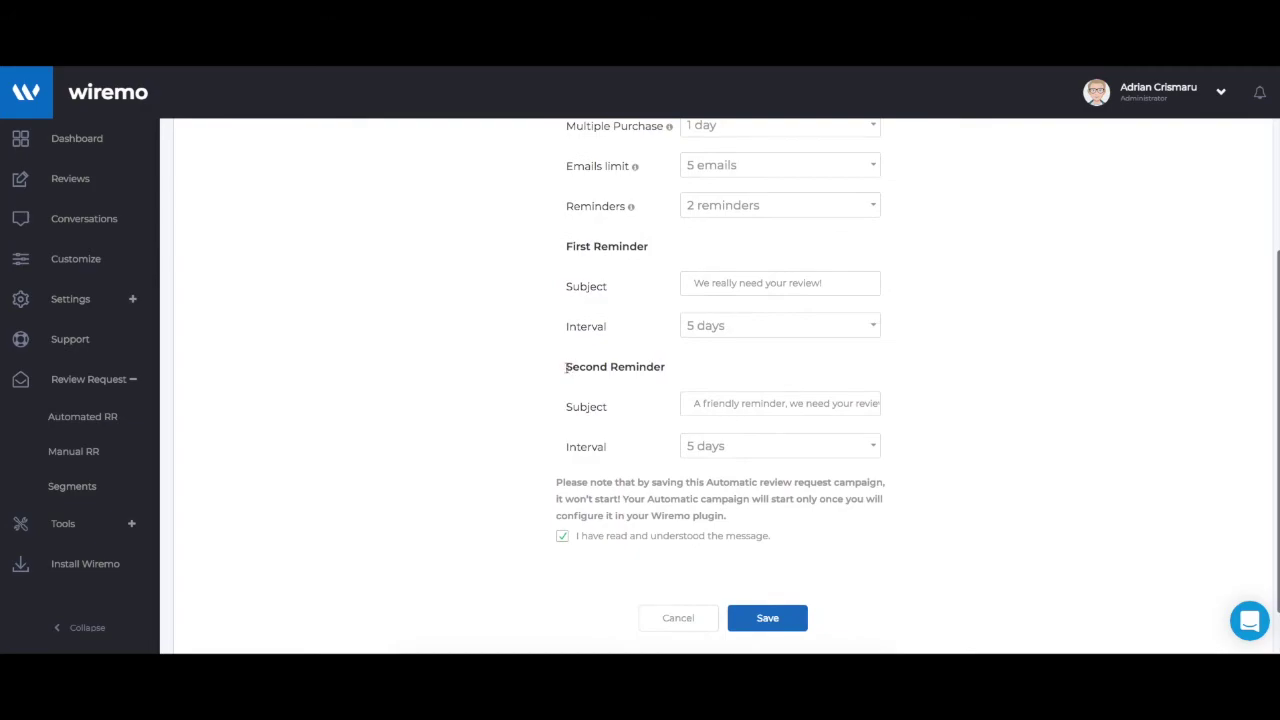
{"action": "left_click_drag", "start_coordinate": [565, 367], "coordinate": [686, 374]}
{"action": "double_click", "coordinate": [580, 410]}
{"action": "left_click", "coordinate": [697, 404]}
{"action": "left_click_drag", "start_coordinate": [683, 403], "coordinate": [951, 443]}
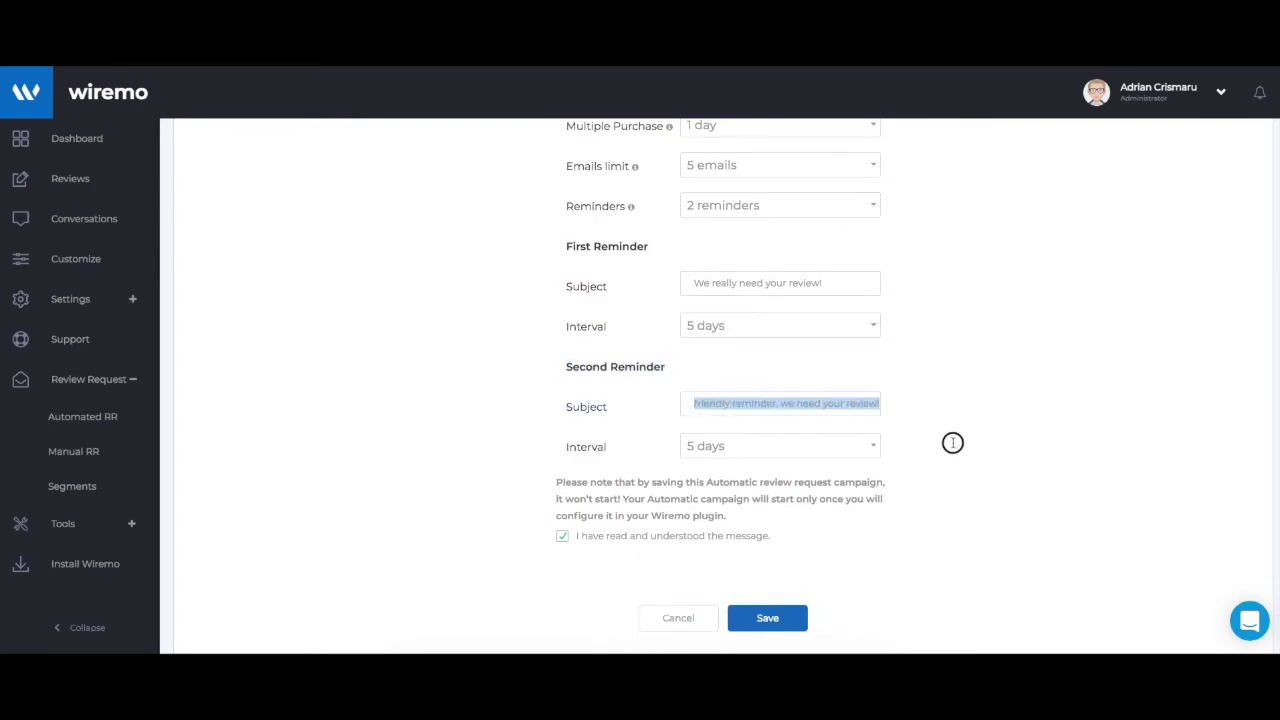
{"action": "left_click", "coordinate": [566, 408]}
{"action": "scroll", "coordinate": [642, 447], "scroll_direction": "down", "scroll_amount": 1}
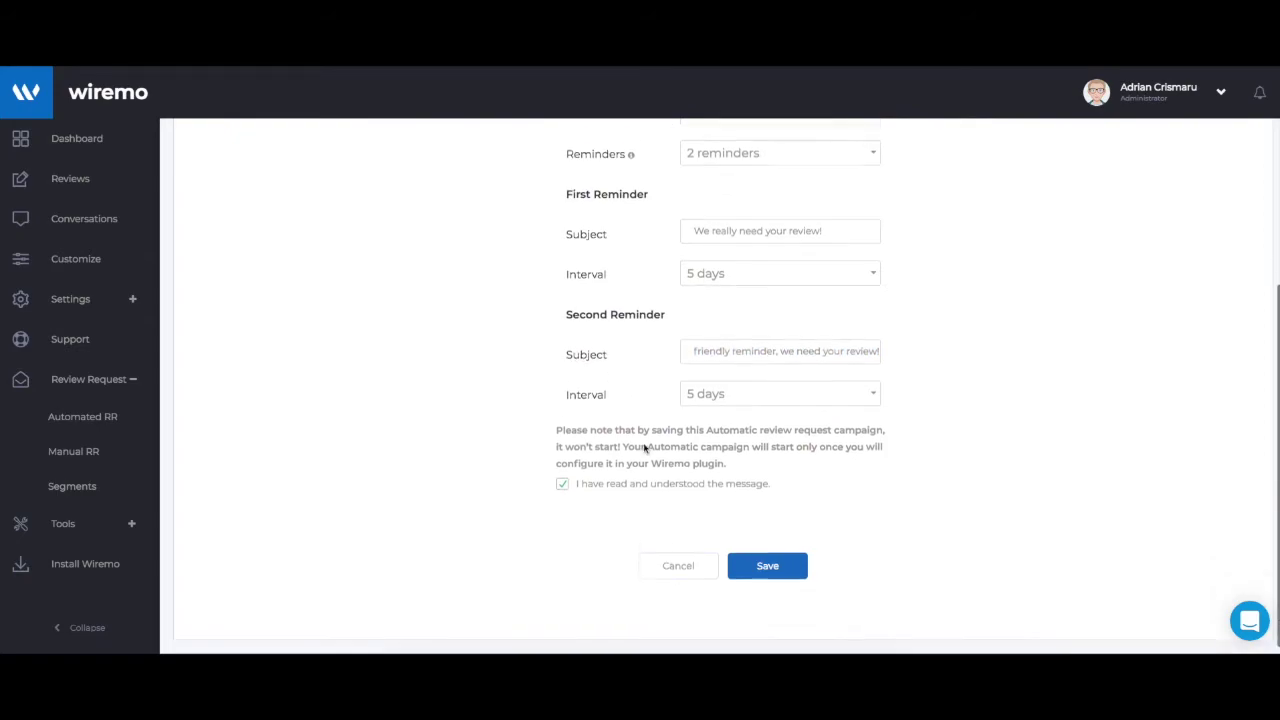
{"action": "left_click", "coordinate": [716, 385]}
{"action": "left_click", "coordinate": [606, 381]}
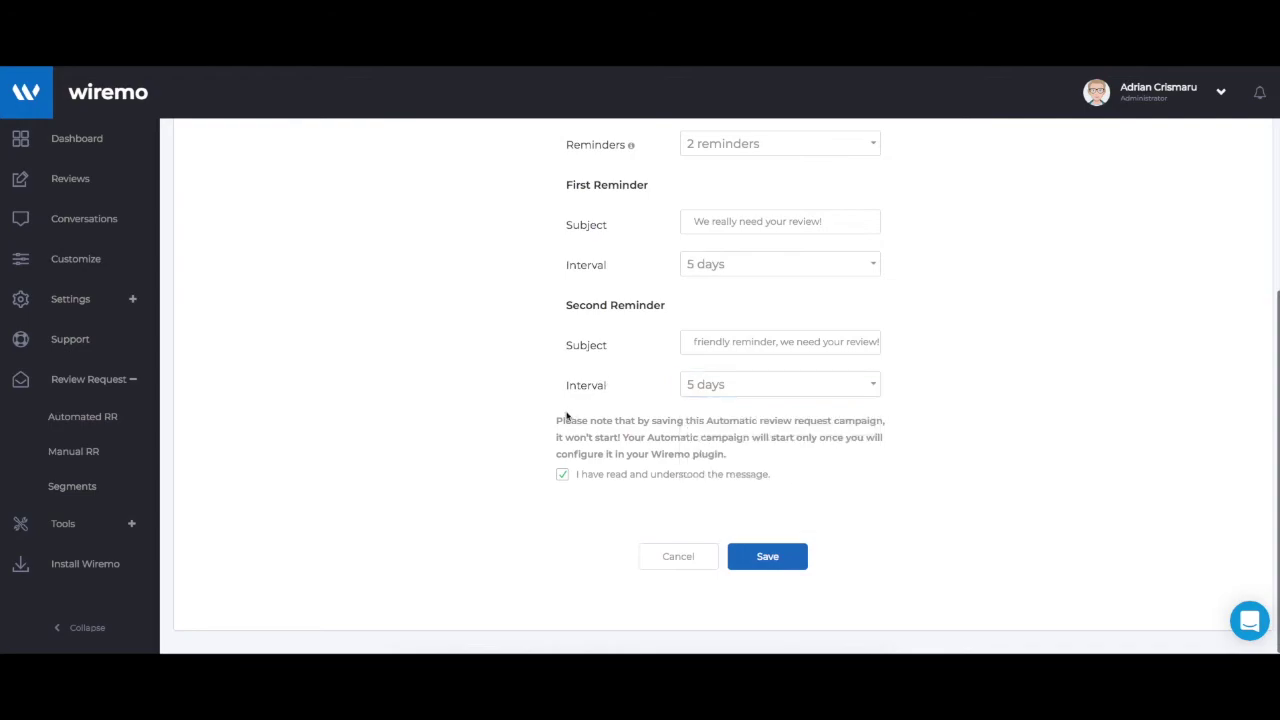
Read the note about starting the automatic campaign, keep its acknowledgement checked and save the template settings
{"action": "left_click_drag", "start_coordinate": [556, 420], "coordinate": [751, 464]}
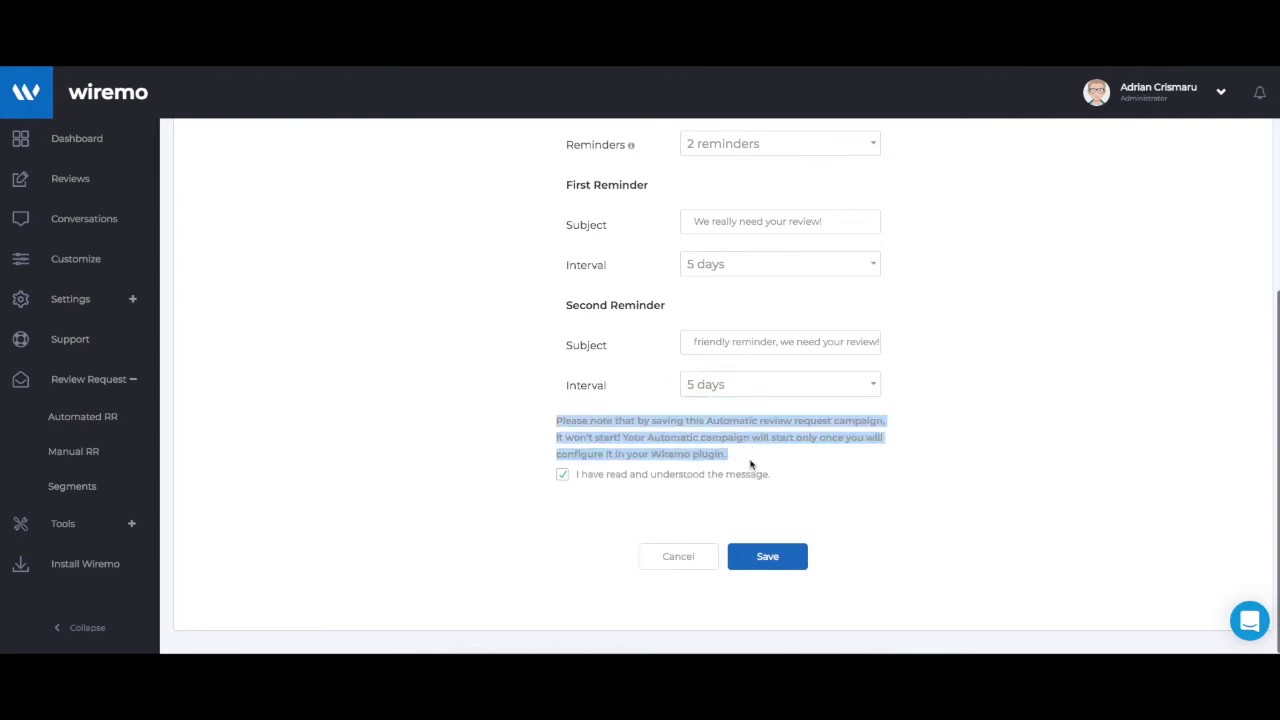
{"action": "left_click", "coordinate": [560, 475]}
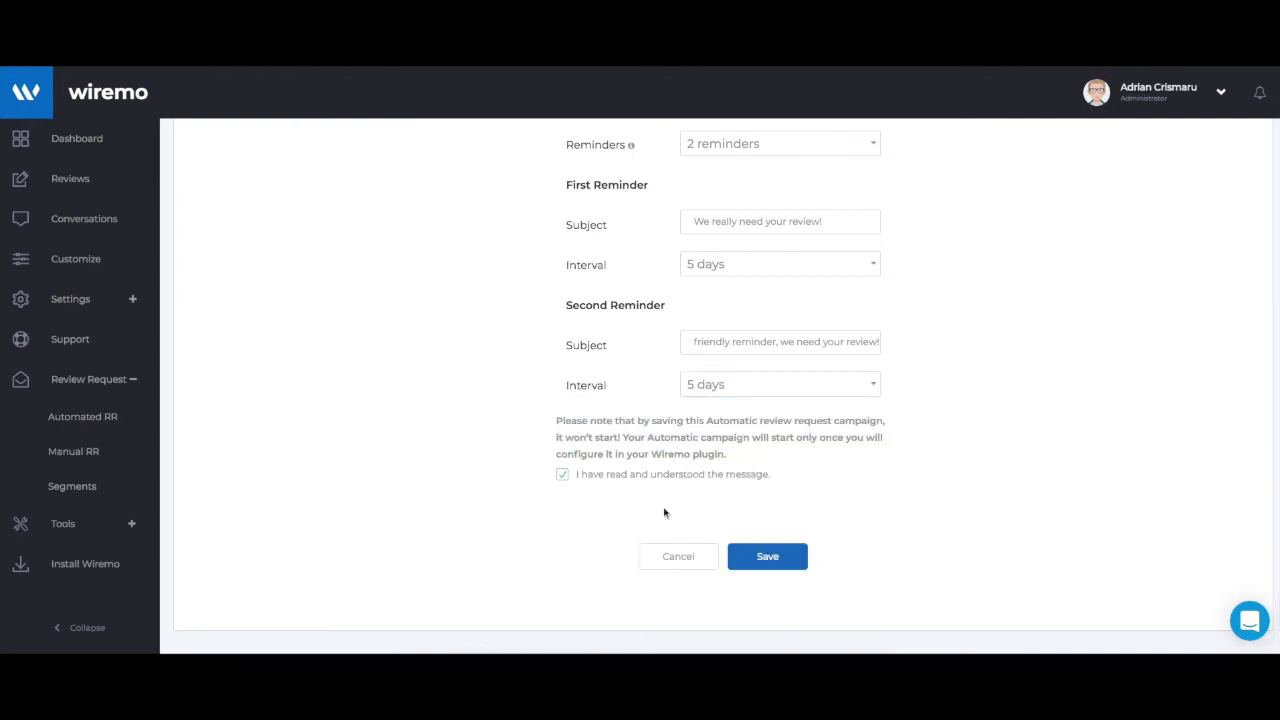
{"action": "left_click", "coordinate": [766, 556]}
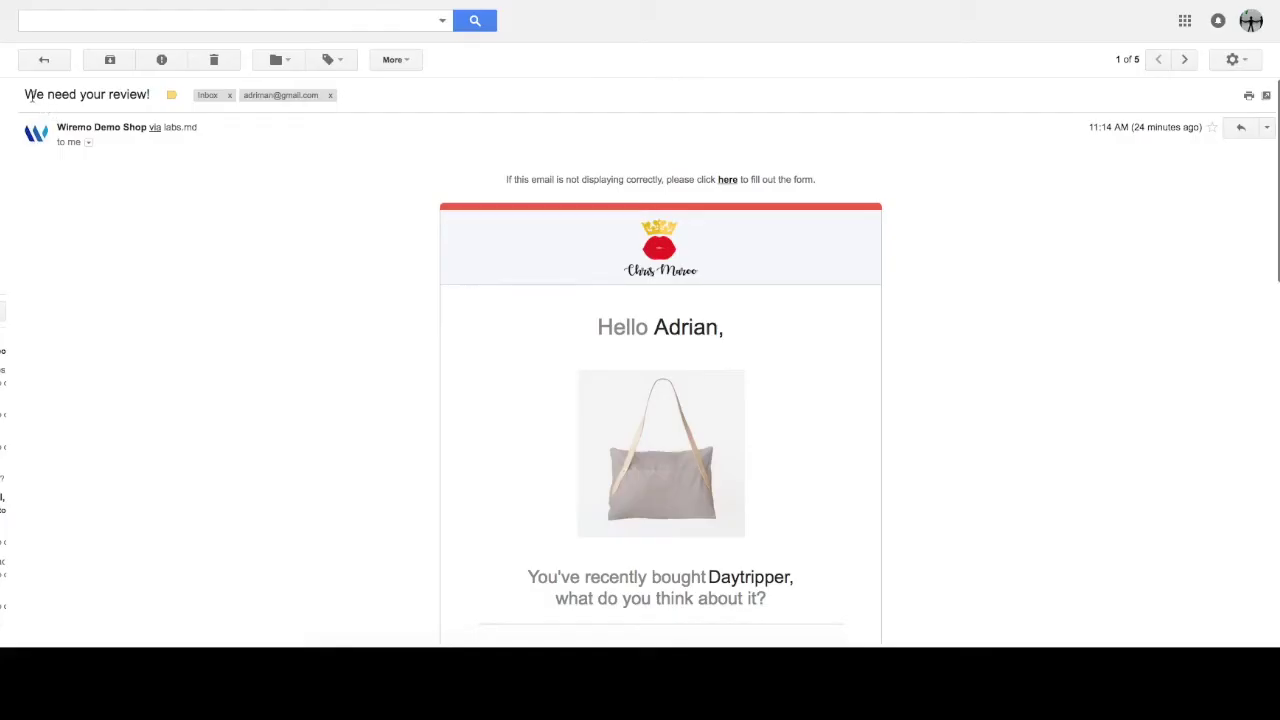
In the review request email received in Gmail, examine the subject, the customer greeting and the question about the purchased product
{"action": "left_click_drag", "start_coordinate": [25, 92], "coordinate": [149, 114]}
{"action": "left_click", "coordinate": [206, 186]}
{"action": "scroll", "coordinate": [208, 187], "scroll_direction": "down", "scroll_amount": 1}
{"action": "scroll", "coordinate": [207, 187], "scroll_direction": "down", "scroll_amount": 2}
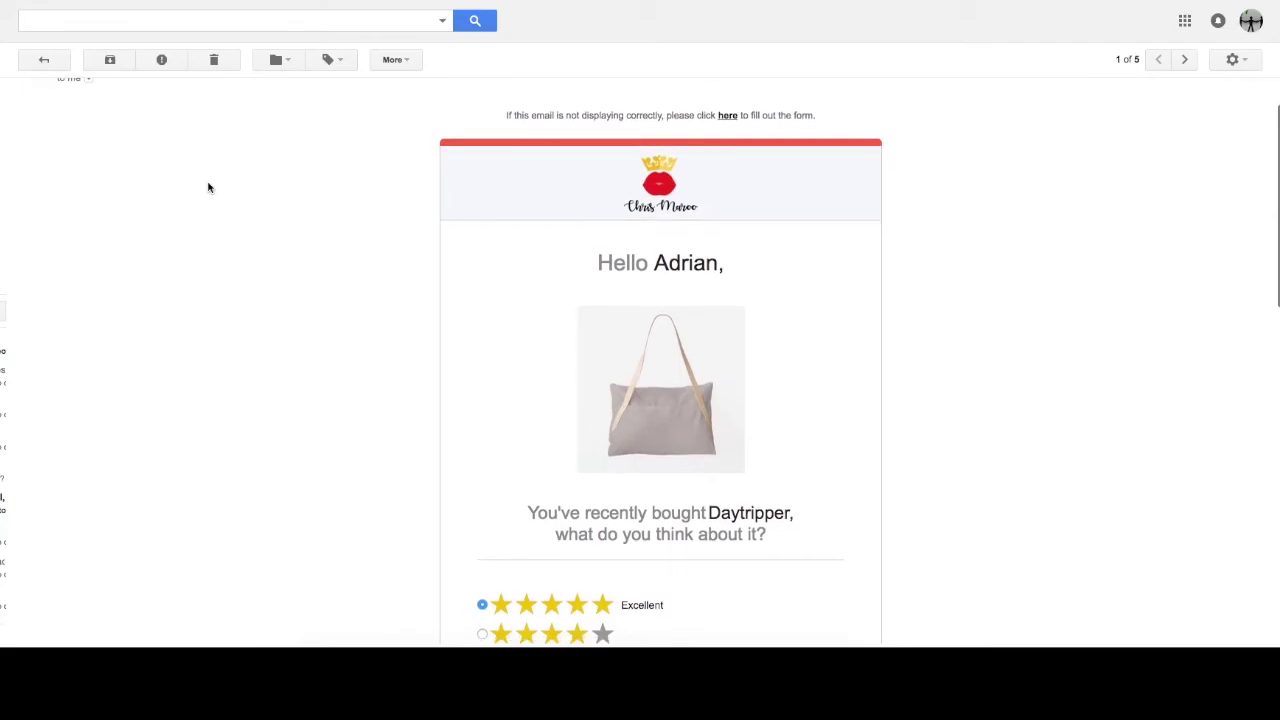
{"action": "scroll", "coordinate": [500, 153], "scroll_direction": "down", "scroll_amount": 3}
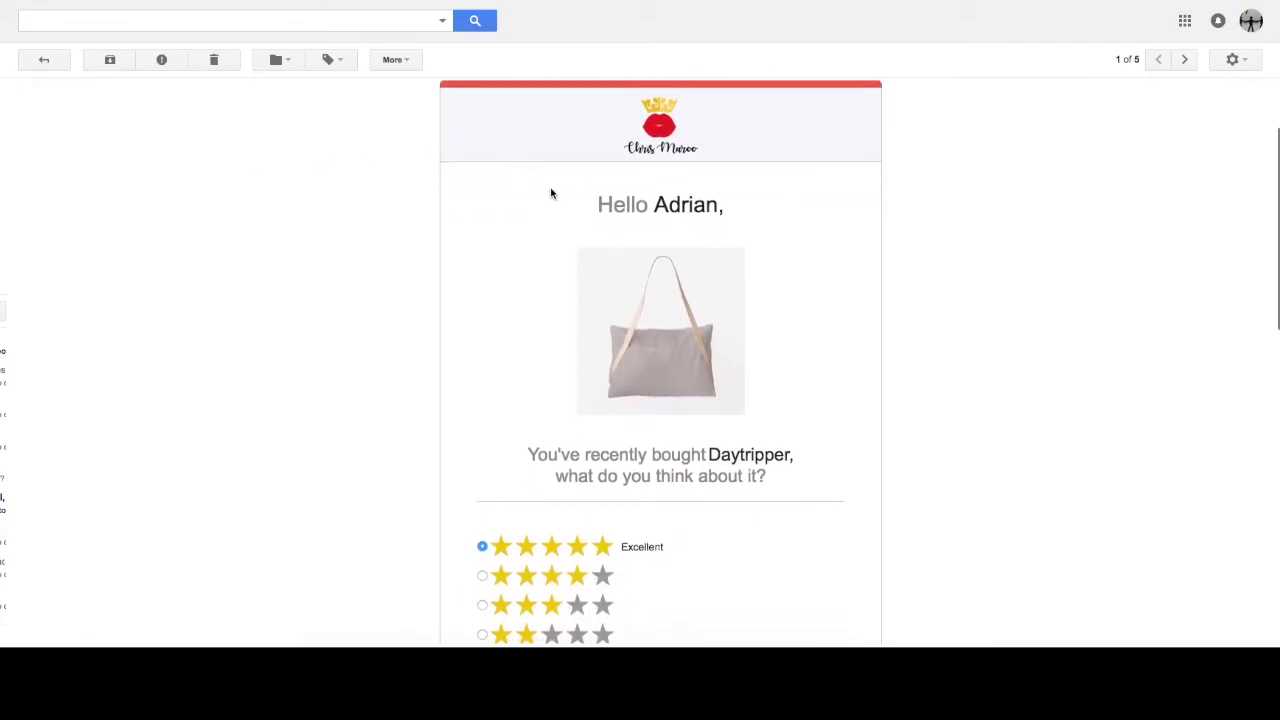
{"action": "left_click_drag", "start_coordinate": [590, 204], "coordinate": [728, 230]}
{"action": "left_click", "coordinate": [442, 259]}
{"action": "scroll", "coordinate": [442, 259], "scroll_direction": "down", "scroll_amount": 5}
{"action": "left_click_drag", "start_coordinate": [522, 280], "coordinate": [771, 323]}
{"action": "left_click", "coordinate": [771, 329]}
Try the lower star ratings in the email and settle on the five-star Excellent rating
{"action": "scroll", "coordinate": [429, 334], "scroll_direction": "down", "scroll_amount": 2}
{"action": "scroll", "coordinate": [429, 334], "scroll_direction": "down", "scroll_amount": 3}
{"action": "left_click", "coordinate": [474, 261]}
{"action": "left_click", "coordinate": [474, 290]}
{"action": "left_click", "coordinate": [474, 320]}
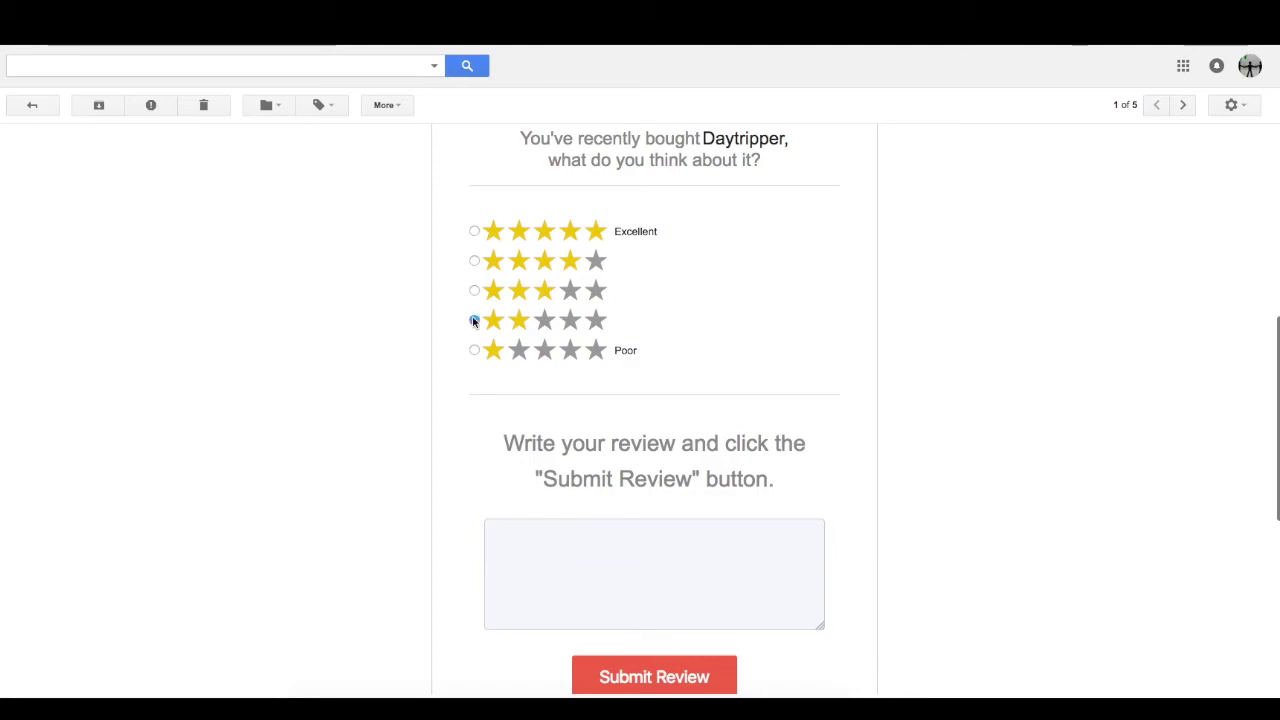
{"action": "left_click", "coordinate": [474, 350]}
{"action": "left_click", "coordinate": [474, 231]}
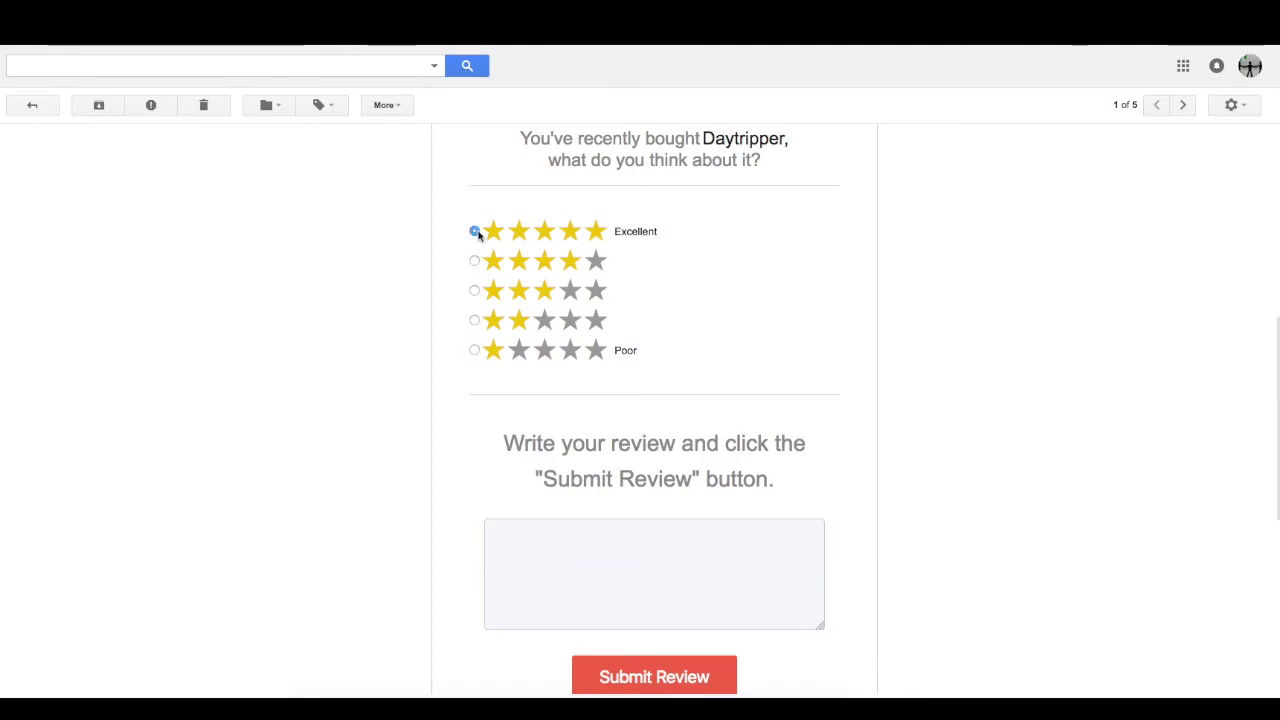
Write the review "I do like this bag, it's really nice!" with "I will buy more from your store!" on a second line
{"action": "scroll", "coordinate": [489, 334], "scroll_direction": "down", "scroll_amount": 3}
{"action": "left_click", "coordinate": [540, 407]}
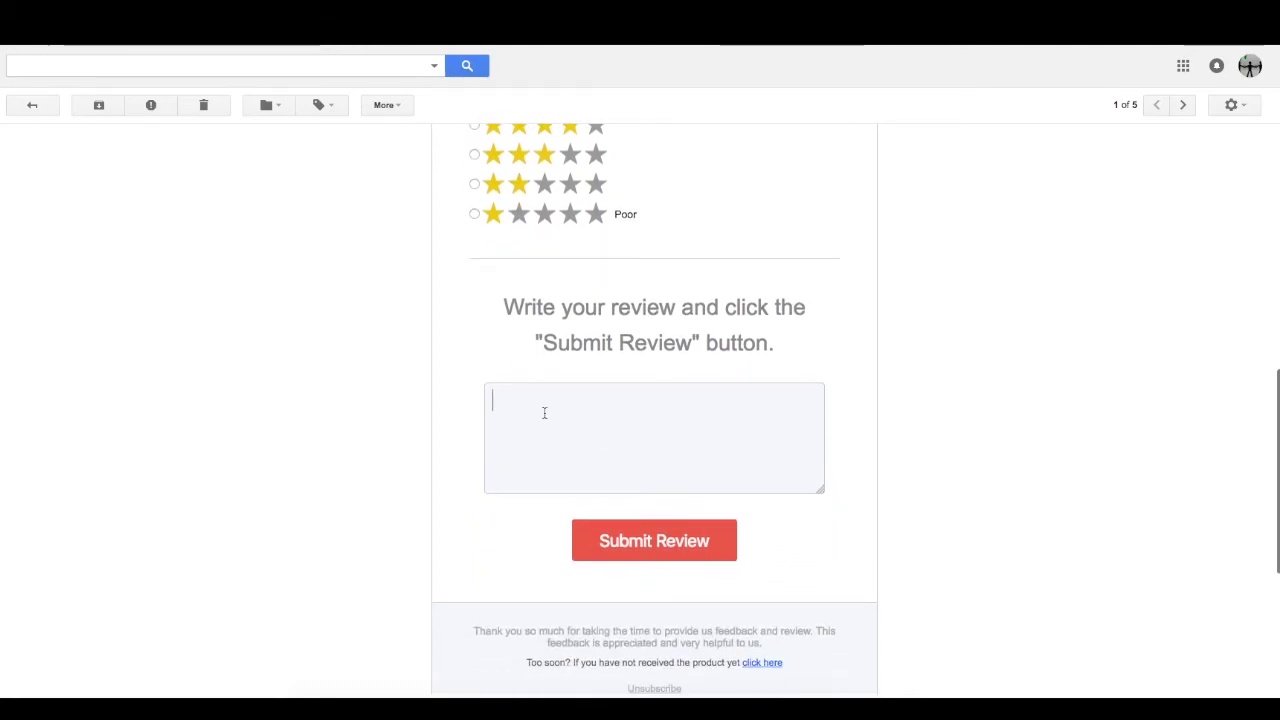
{"action": "type", "text": "I do like this bag, it's really nic"}
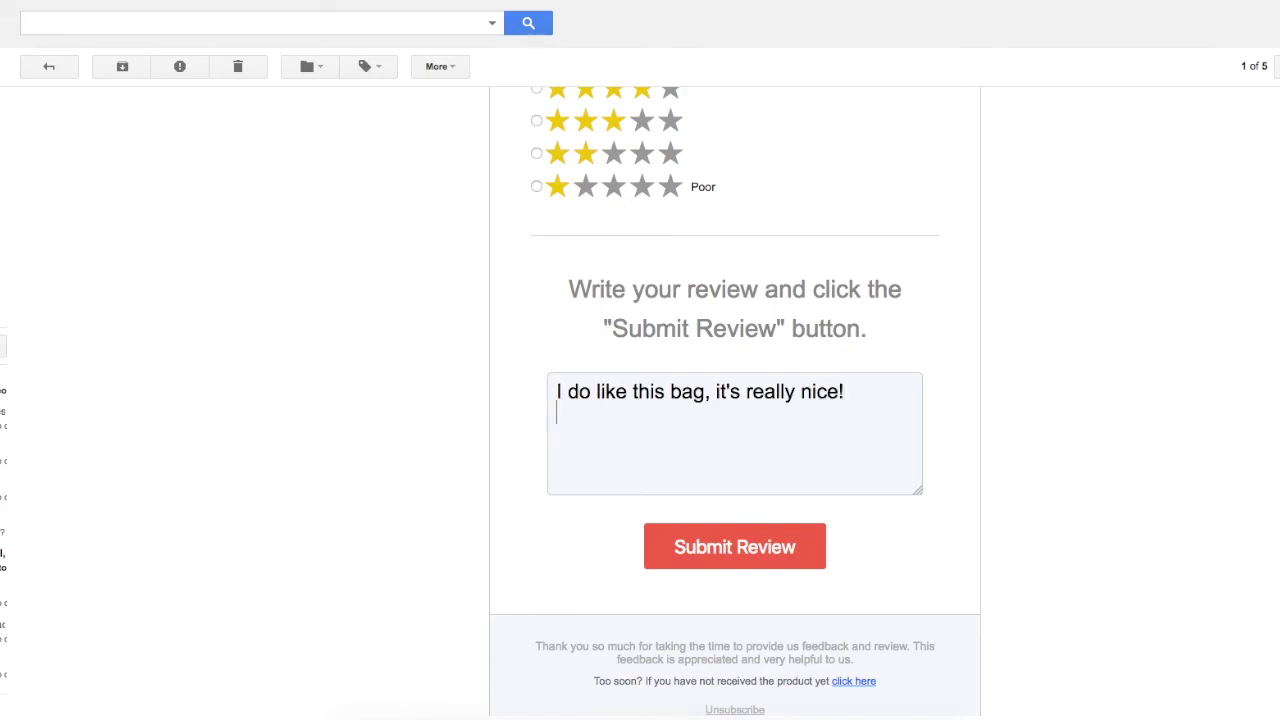
{"action": "type", "text": "e!"}
{"action": "key", "text": "Return"}
{"action": "type", "text": "I will buy more from yo"}
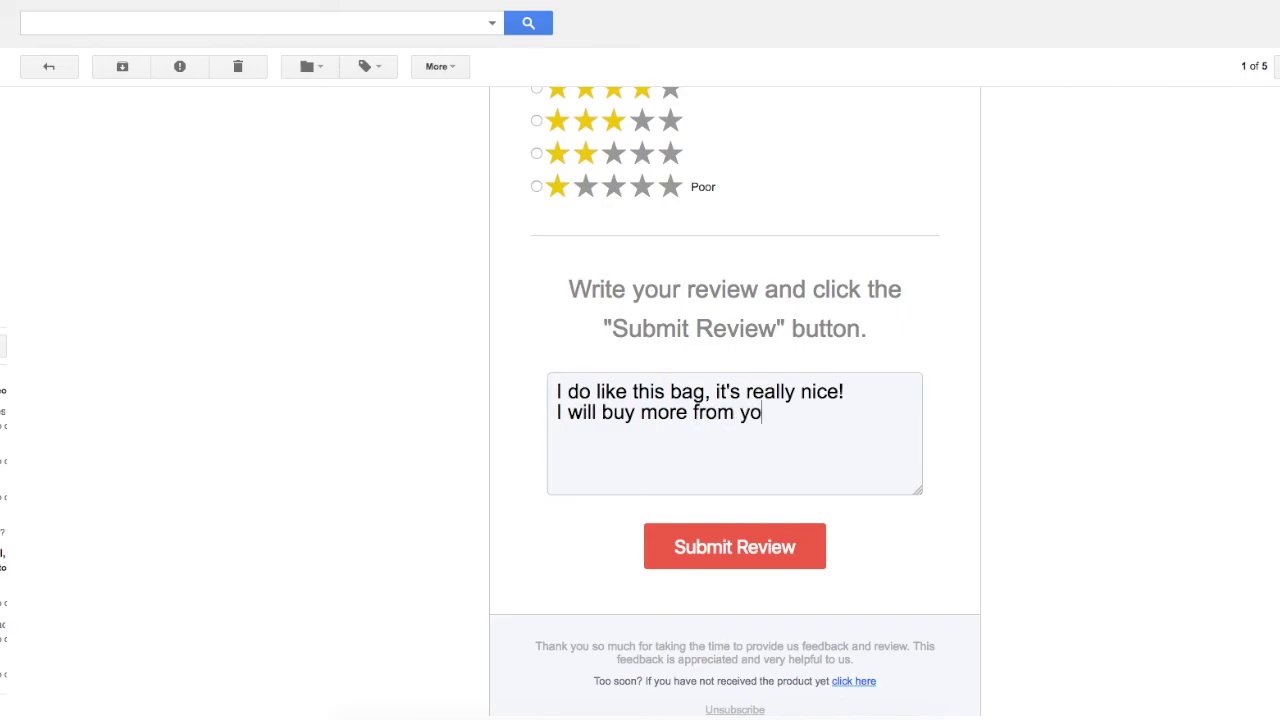
{"action": "type", "text": "ur store!"}
Submit the review from the email and agree to send the information to an external page
{"action": "scroll", "coordinate": [712, 424], "scroll_direction": "down", "scroll_amount": 2}
{"action": "left_click", "coordinate": [714, 430]}
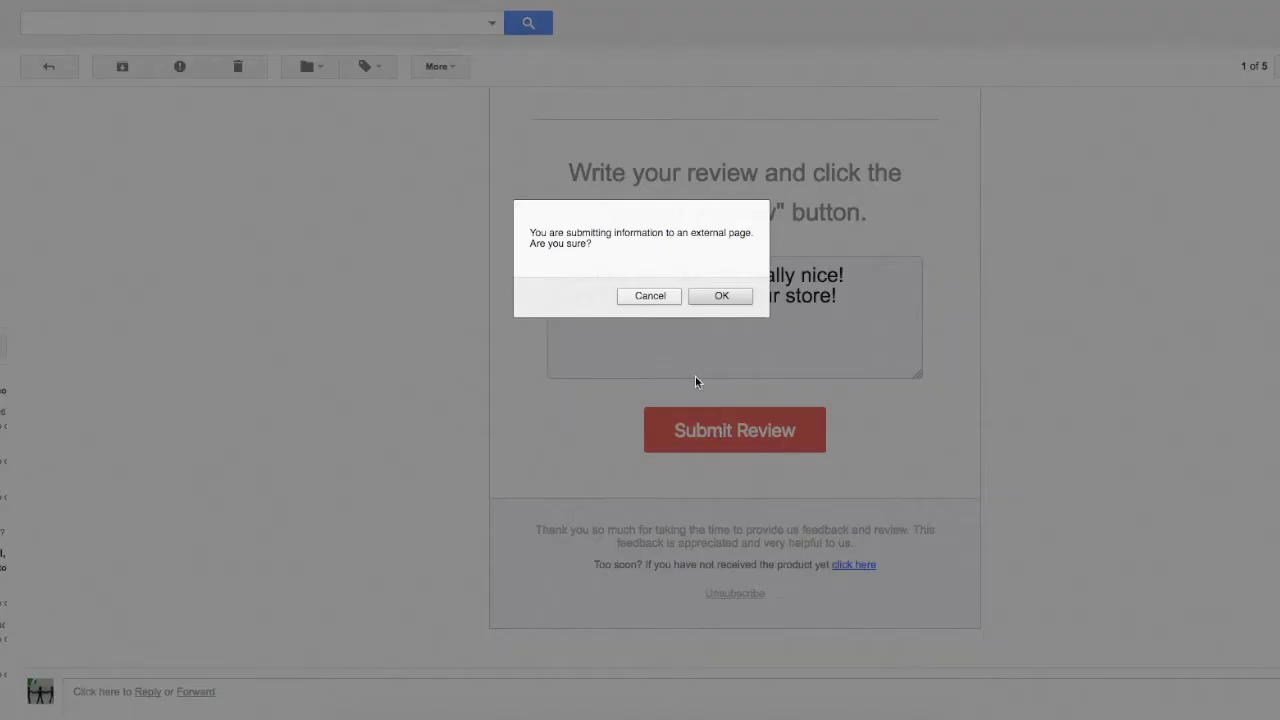
{"action": "left_click", "coordinate": [706, 297]}
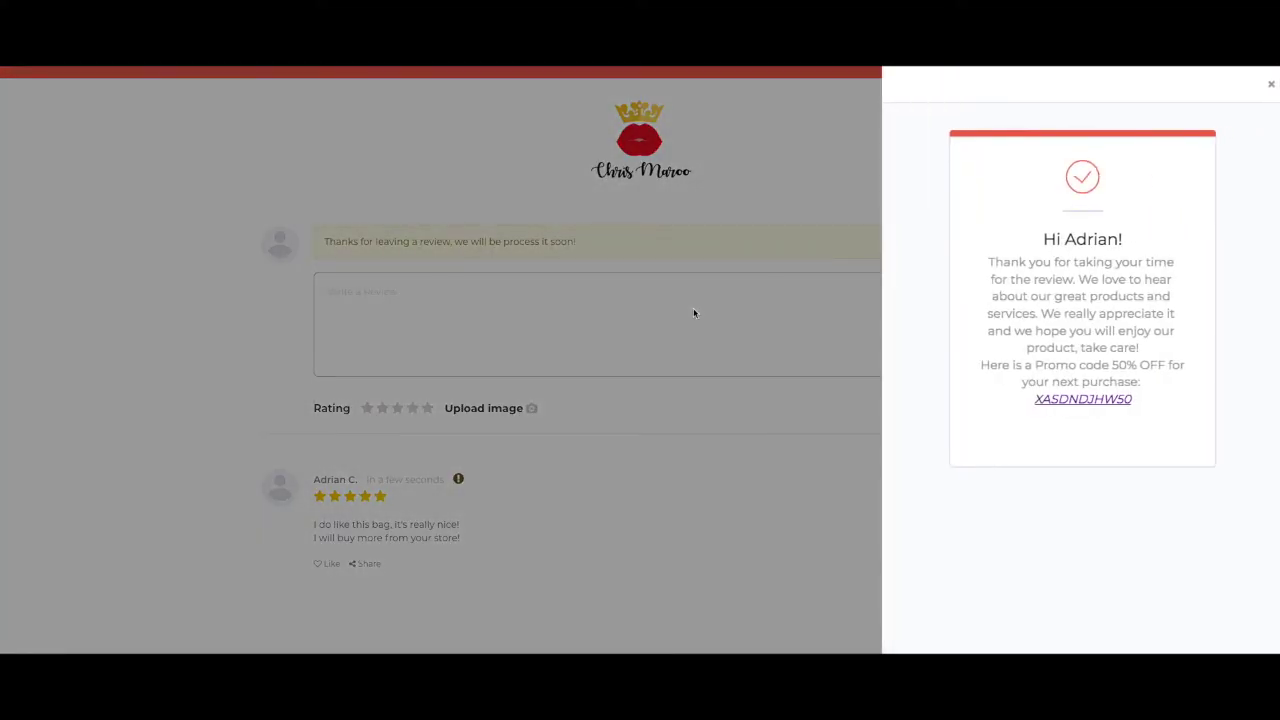
Read the thank-you message and the promo code offer for the next purchase
{"action": "left_click_drag", "start_coordinate": [980, 233], "coordinate": [1131, 353]}
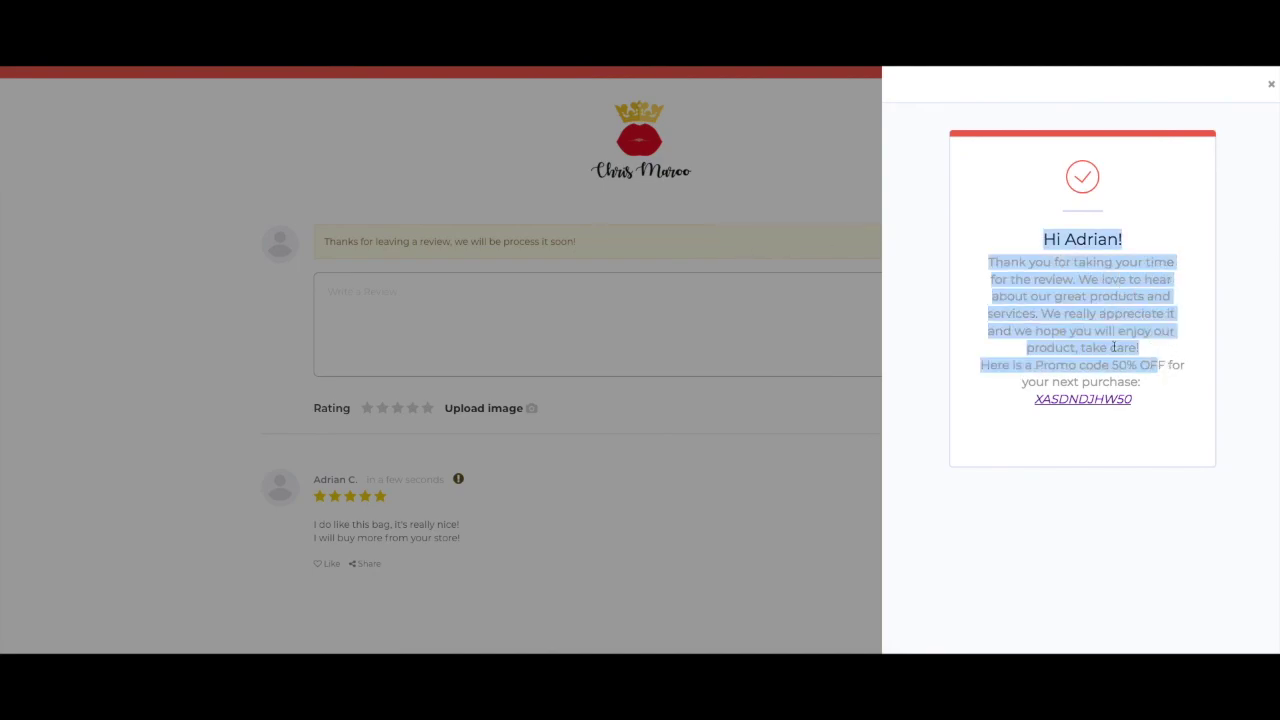
{"action": "left_click", "coordinate": [1002, 328]}
{"action": "left_click_drag", "start_coordinate": [980, 368], "coordinate": [1174, 401]}
{"action": "left_click", "coordinate": [980, 396]}
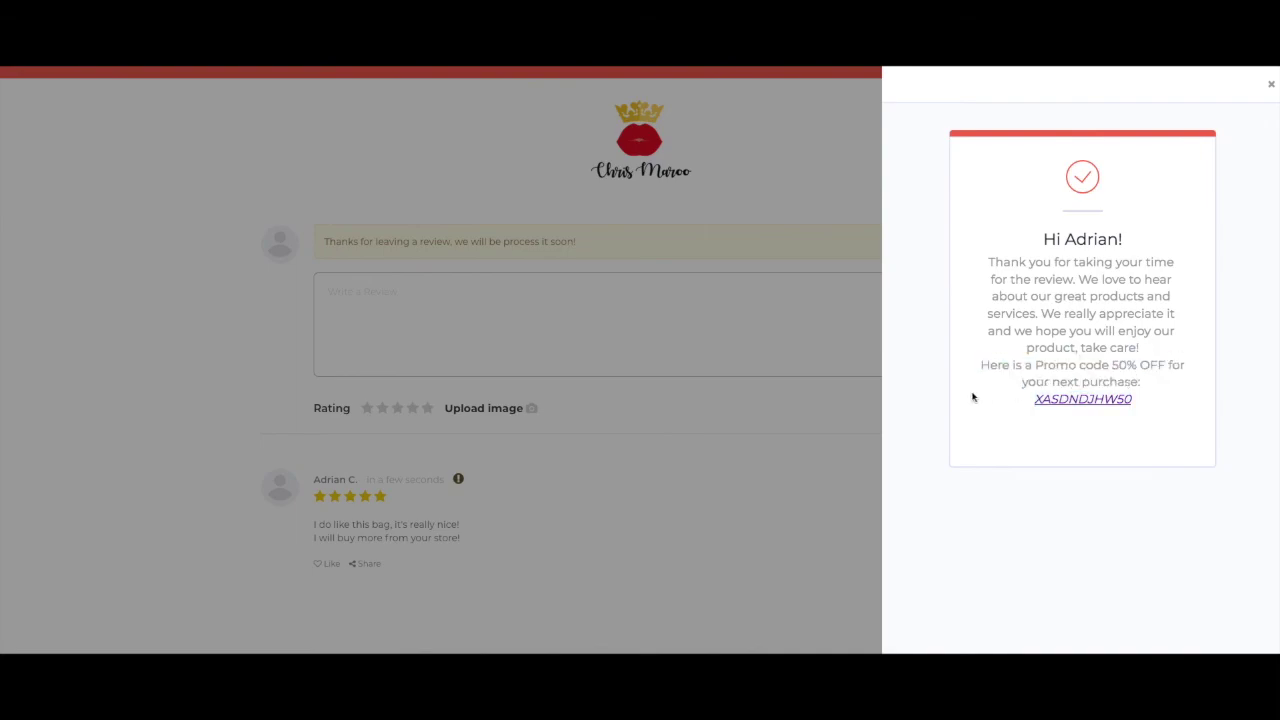